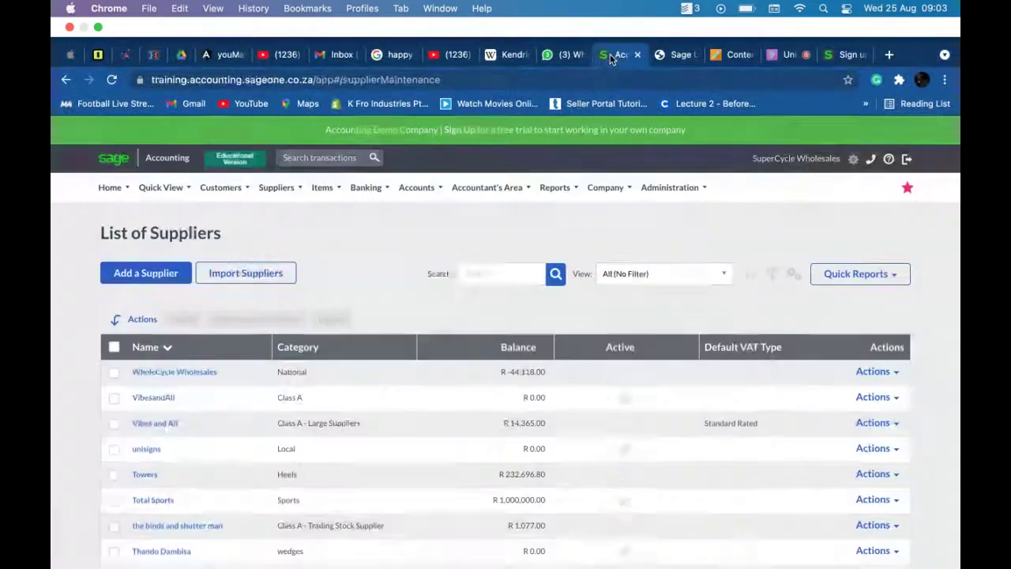
Open the WholeCycle Wholesales supplier record and examine its addresses, contact details and default settings
click(616, 55)
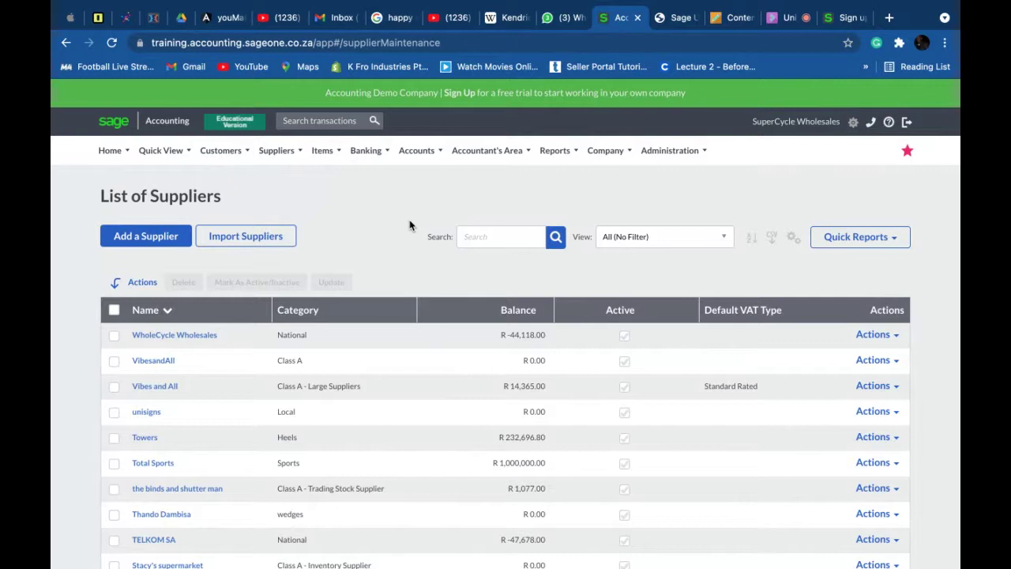
click(177, 340)
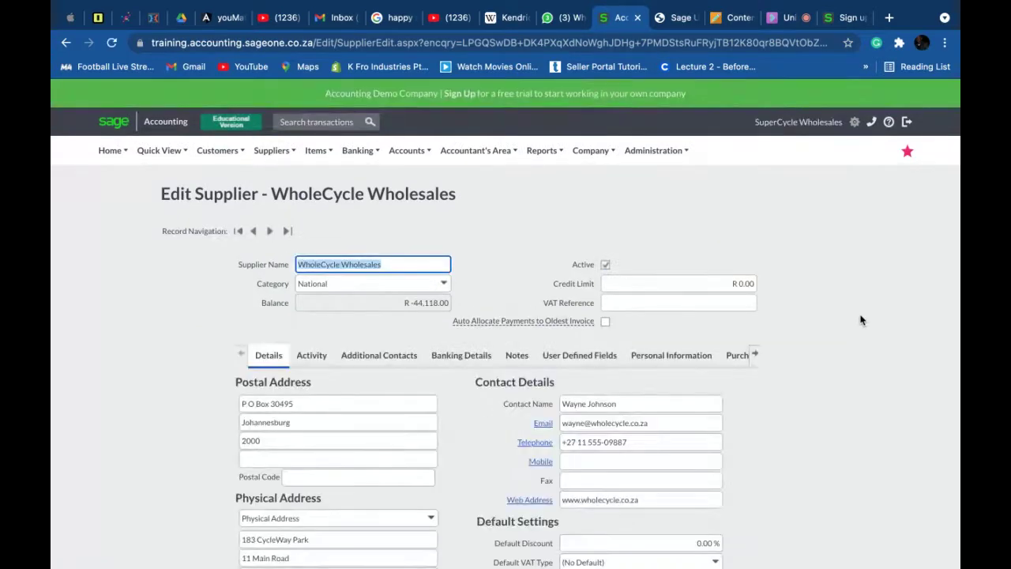
scroll(861, 320, down, 2)
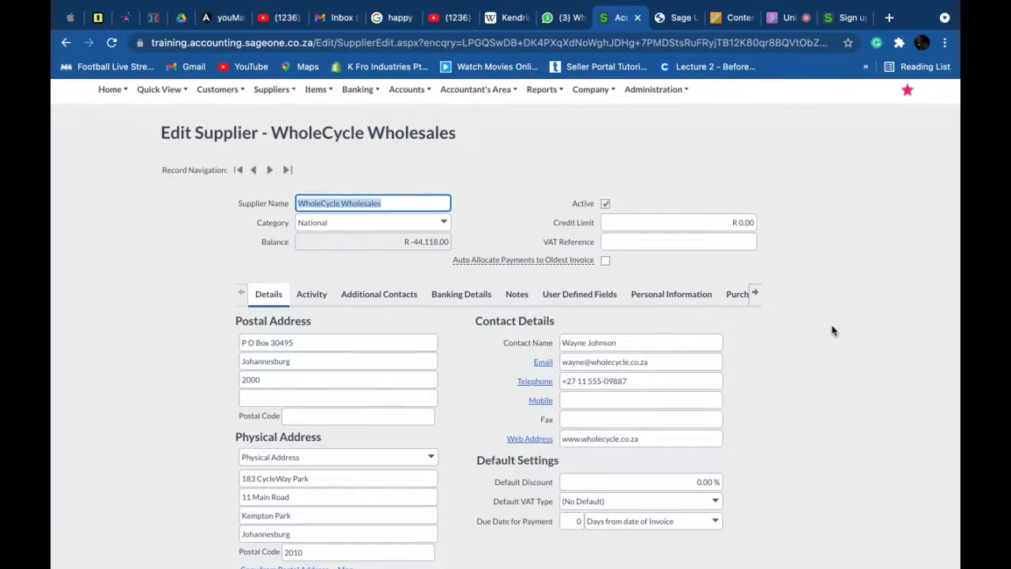
scroll(830, 329, up, 2)
mouse_move(275, 156)
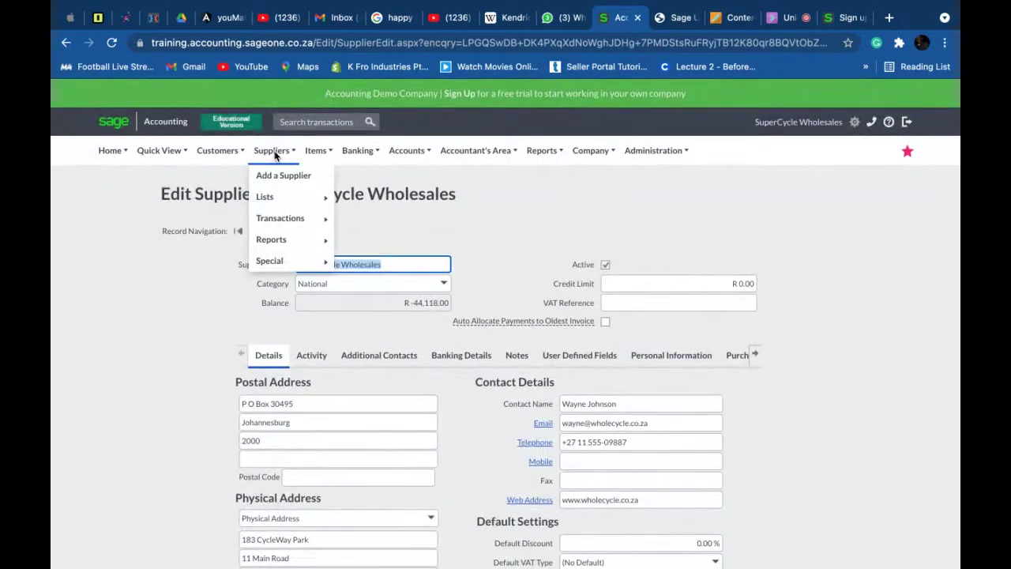
mouse_move(282, 199)
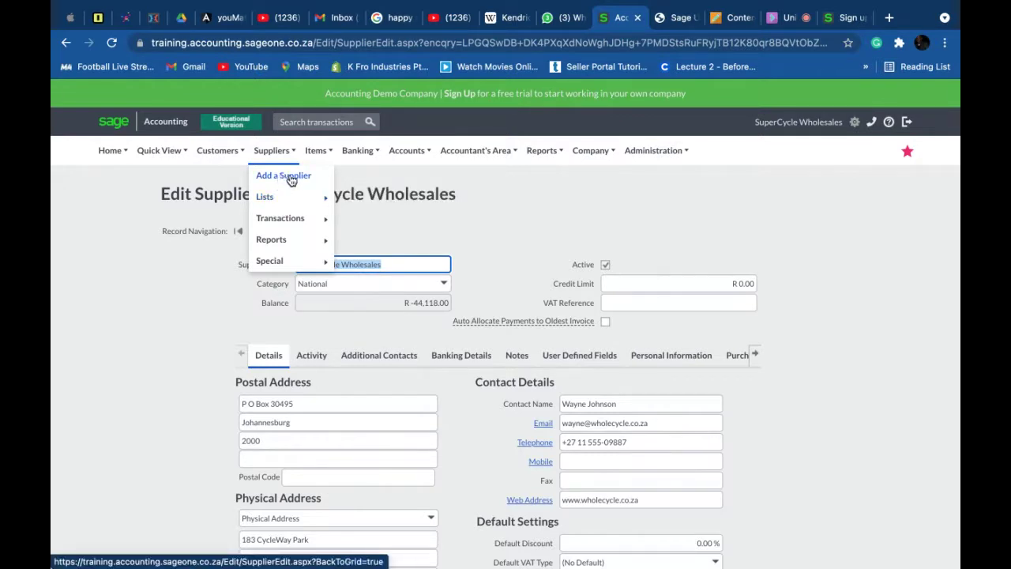
scroll(874, 351, down, 3)
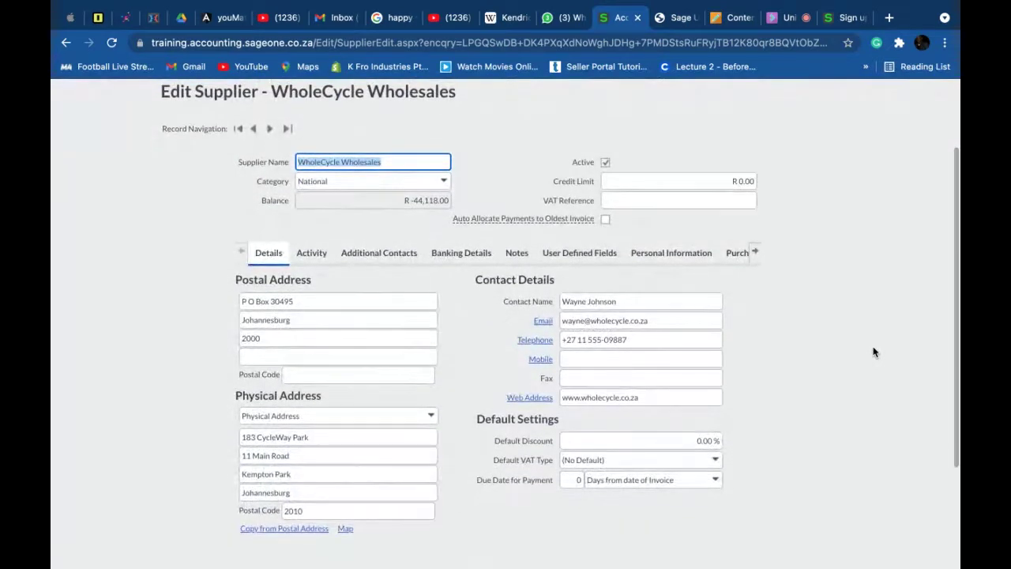
scroll(874, 351, up, 1)
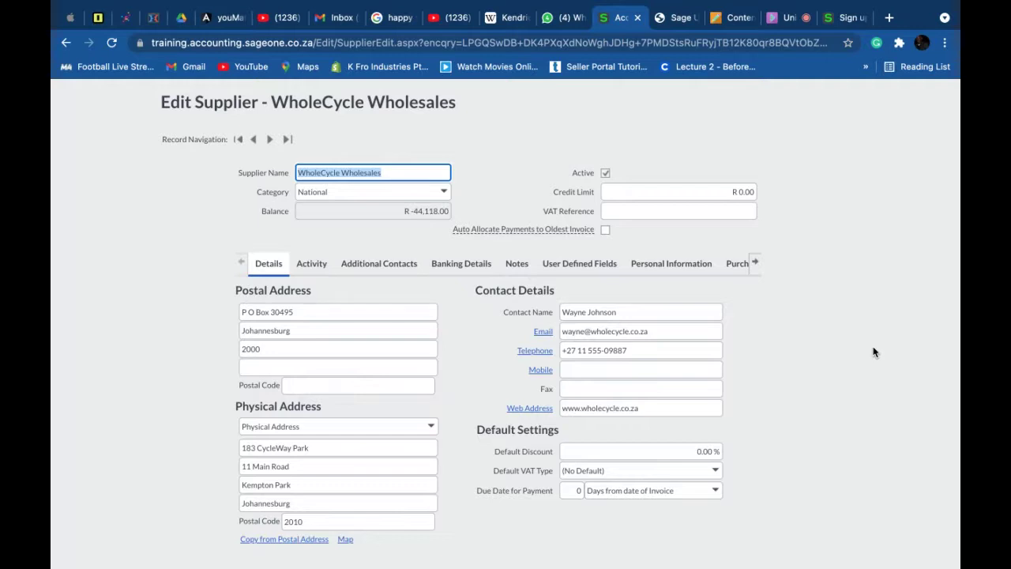
scroll(874, 353, down, 1)
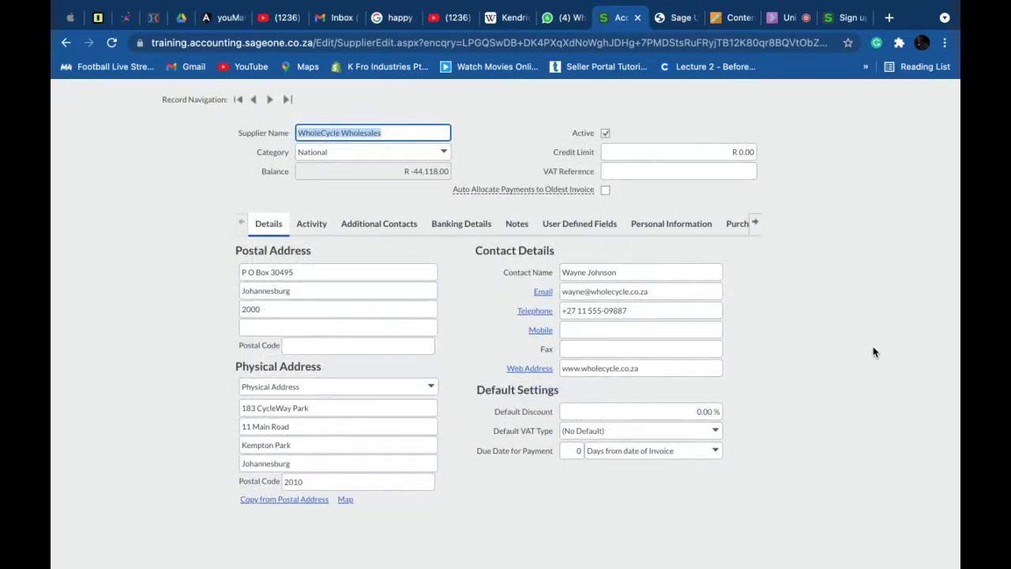
scroll(874, 352, down, 2)
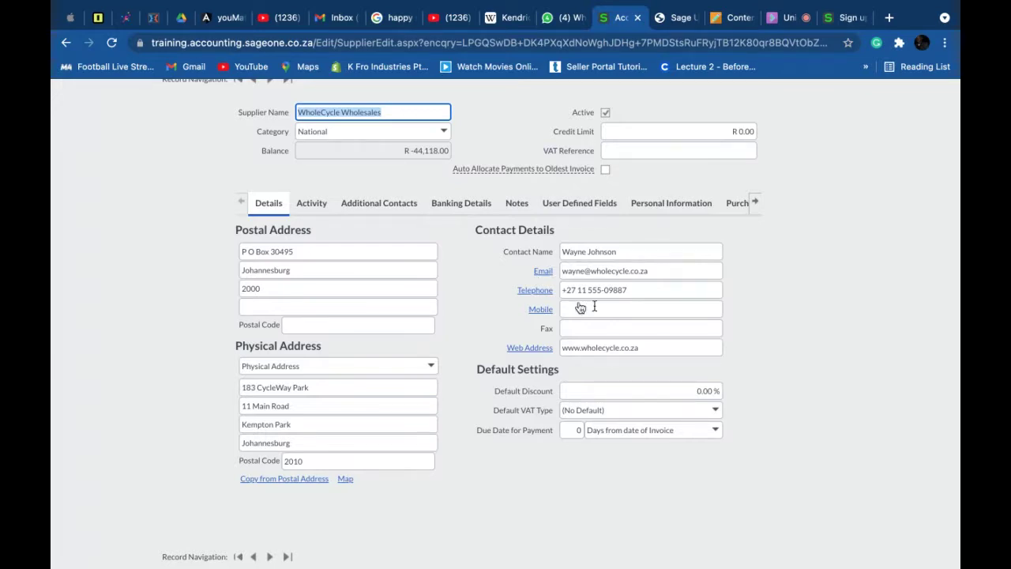
scroll(919, 358, up, 3)
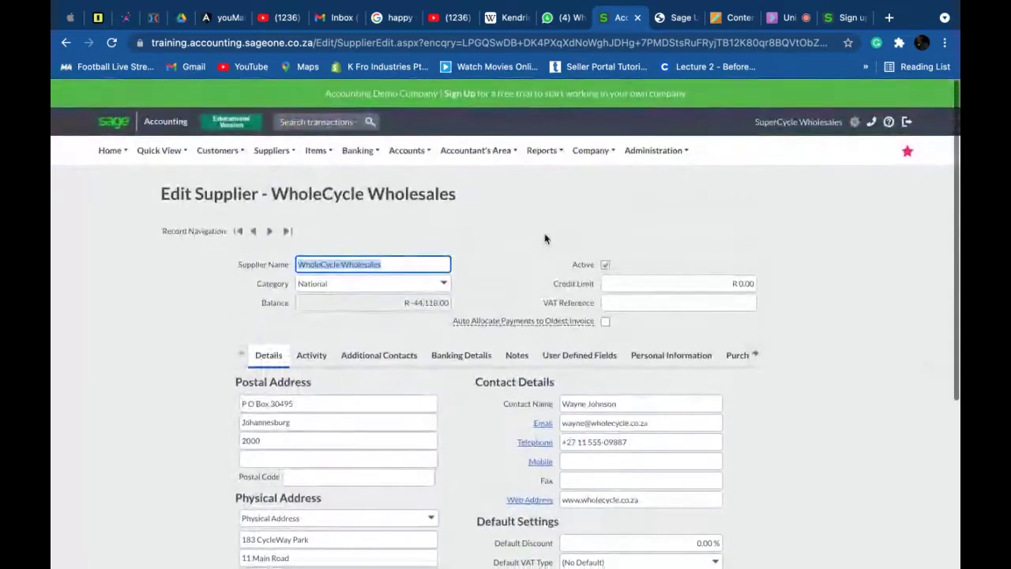
Open the list of supplier invoices
click(271, 150)
mouse_move(282, 210)
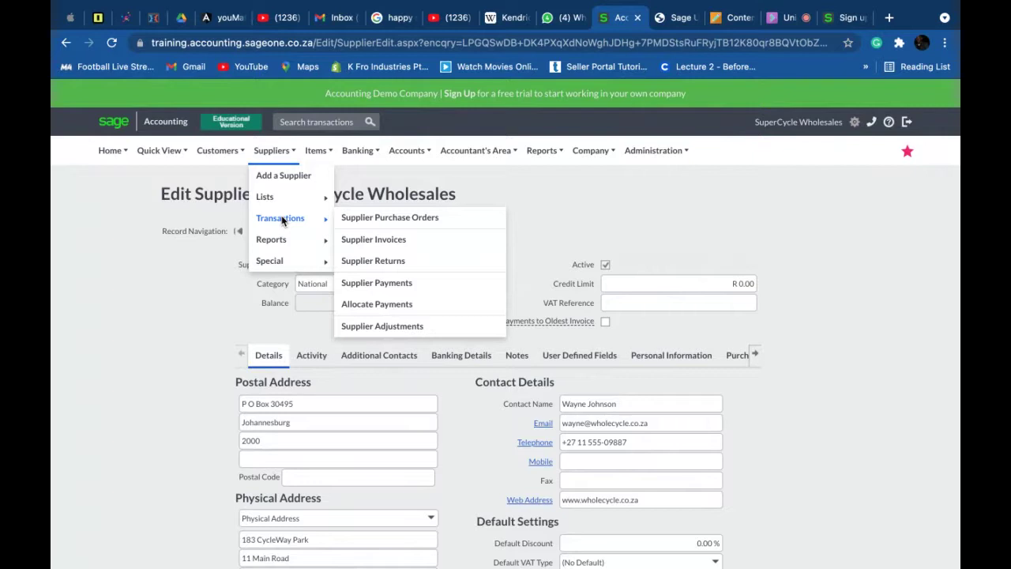
click(374, 240)
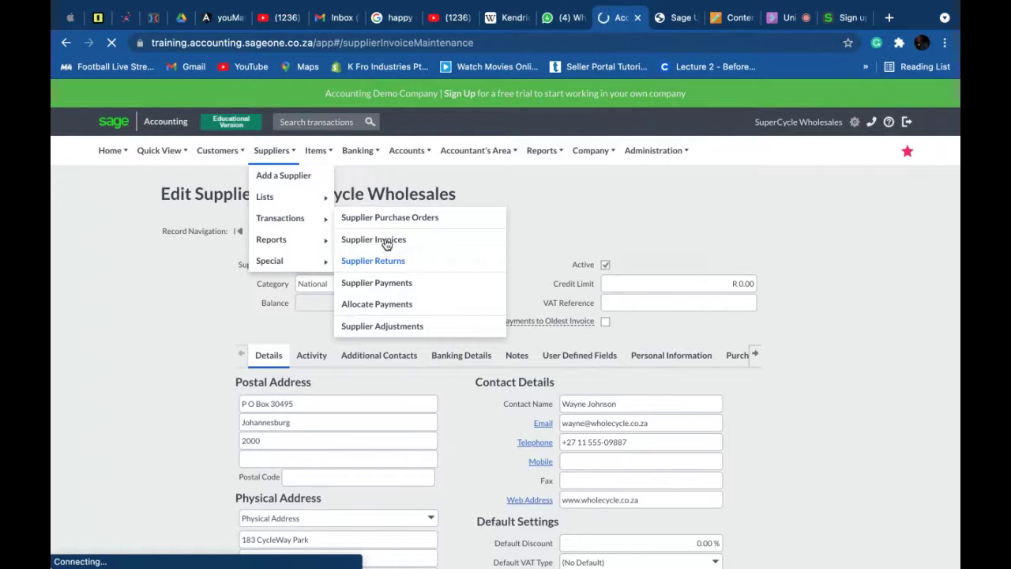
click(385, 242)
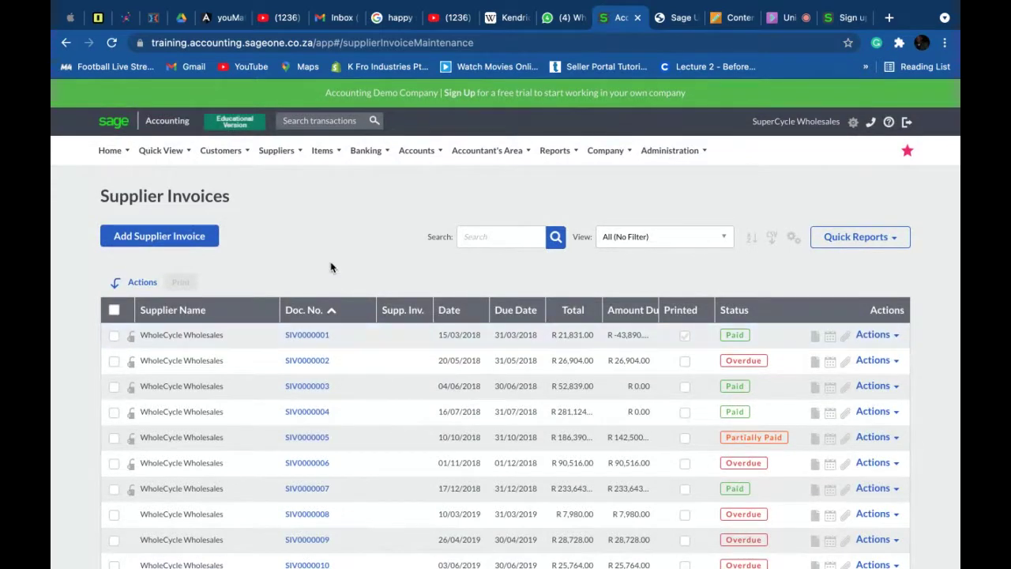
Open the WholeCycle Wholesales invoice dated 15/03/2018 and examine its supplier details, item lines and totals
click(330, 151)
click(307, 335)
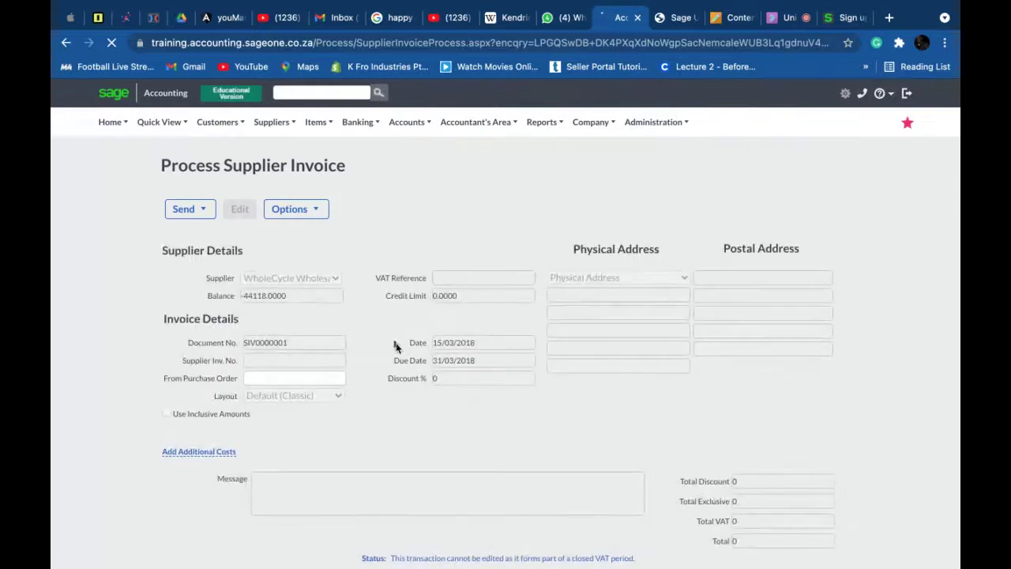
scroll(522, 447, down, 3)
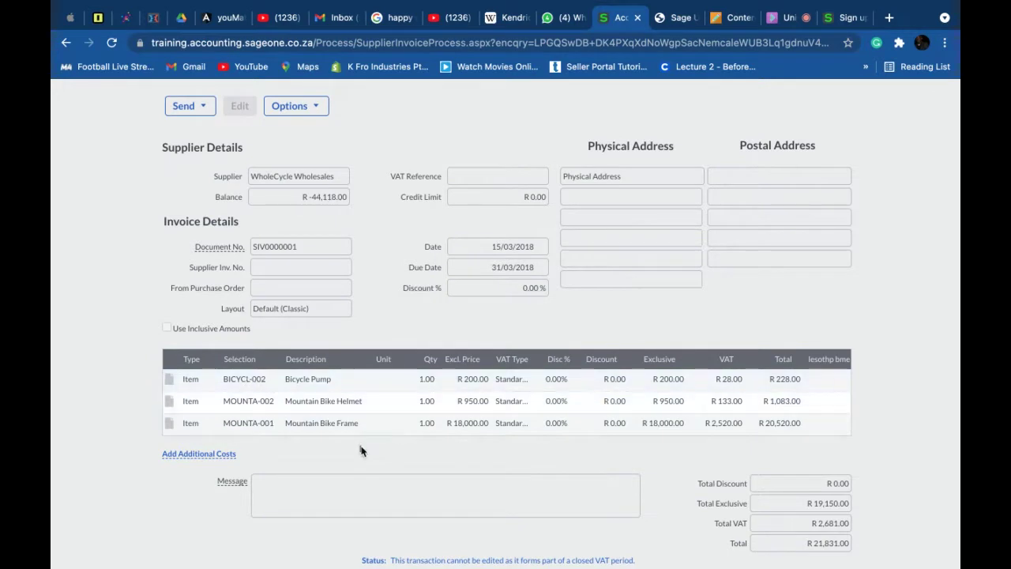
scroll(448, 430, up, 3)
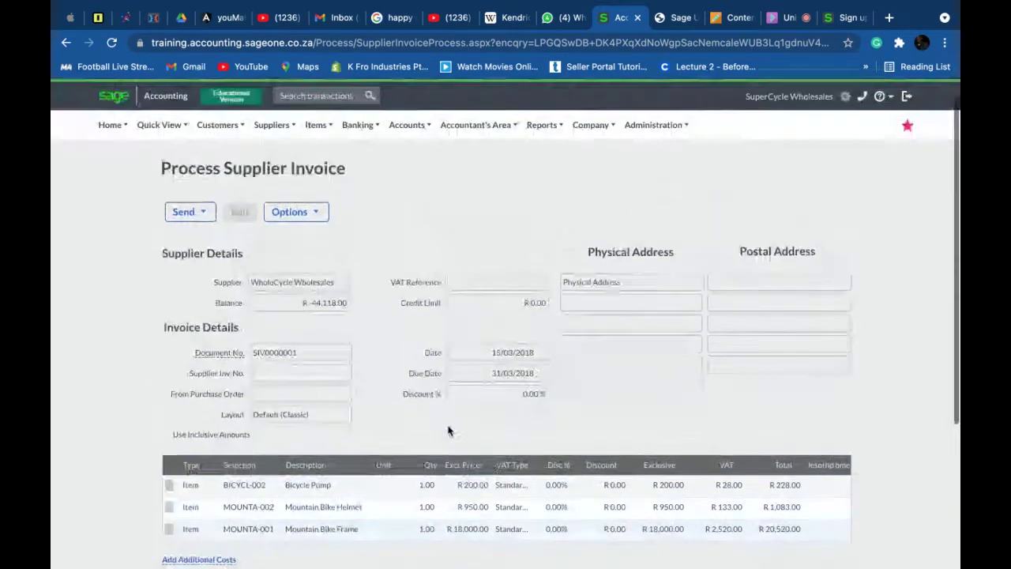
scroll(448, 431, down, 1)
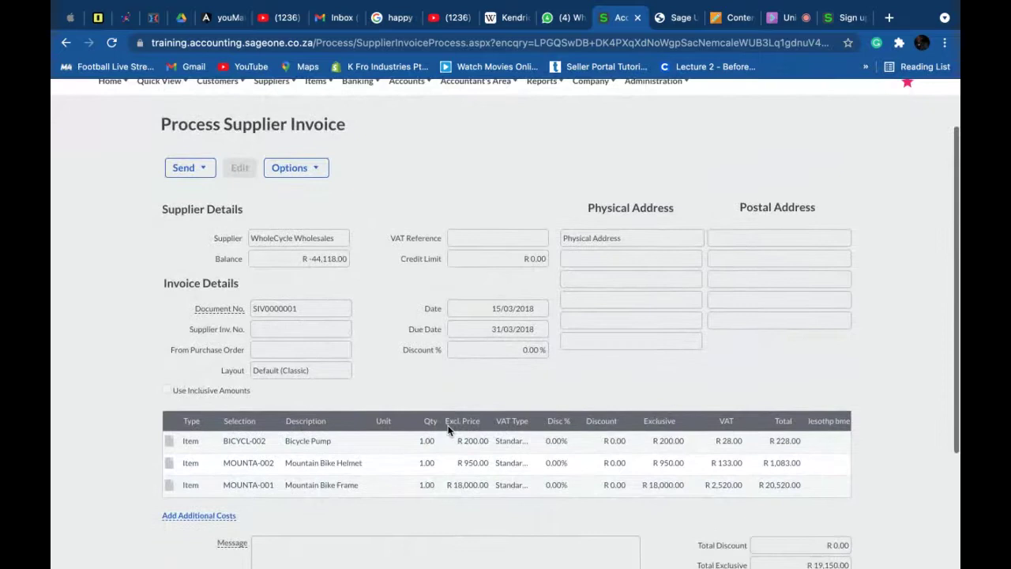
scroll(448, 429, down, 1)
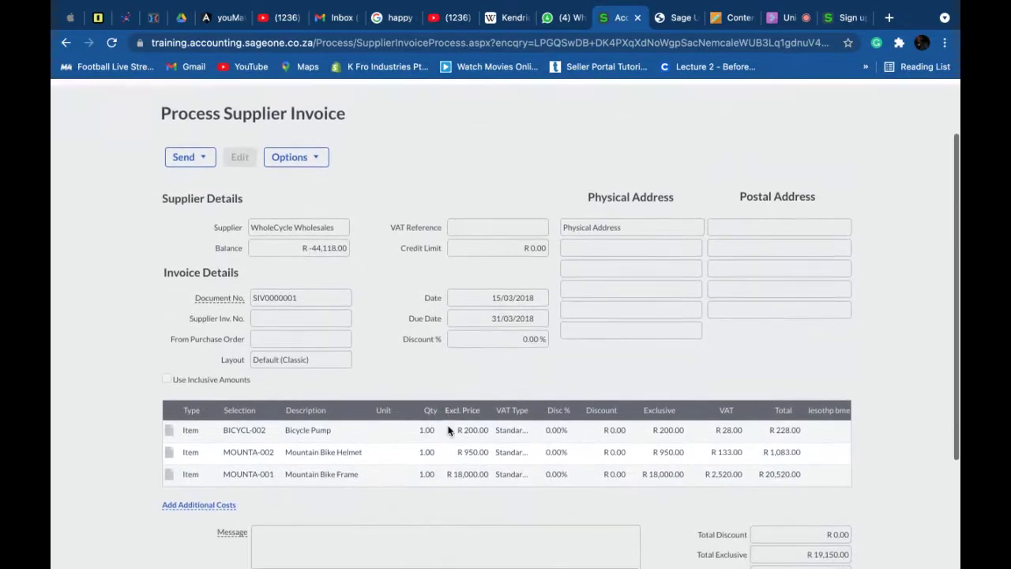
scroll(448, 429, up, 1)
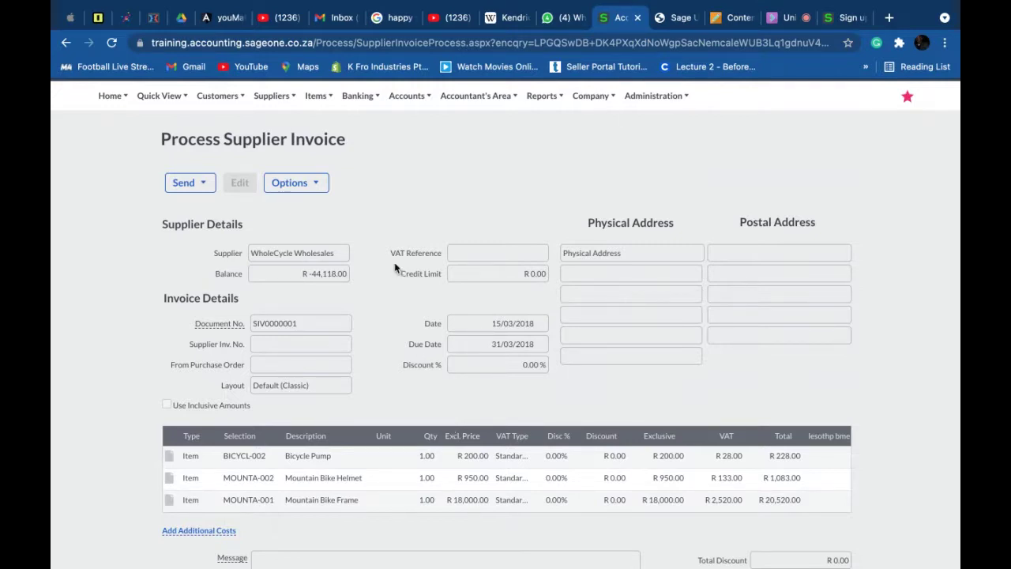
mouse_move(320, 100)
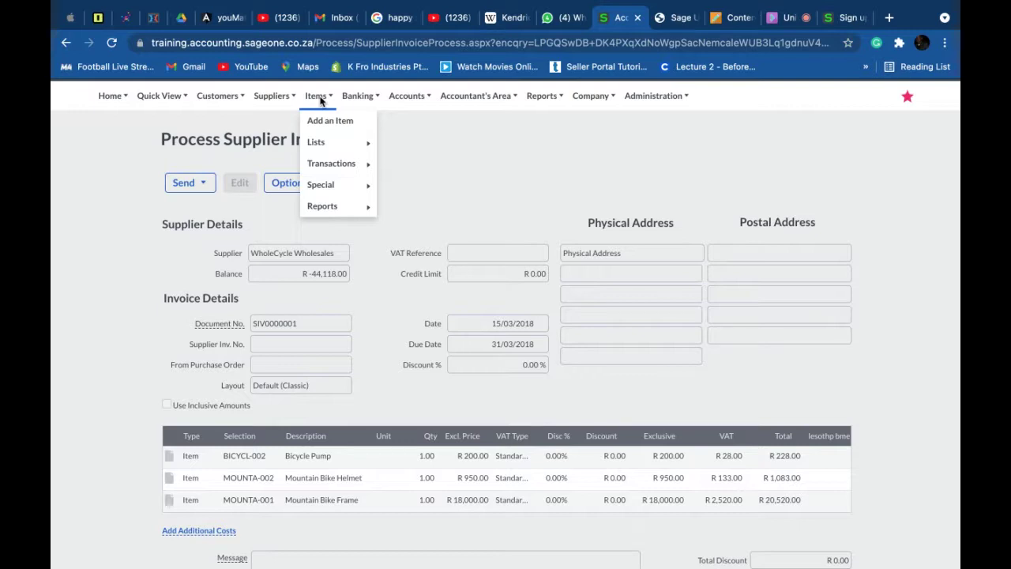
scroll(269, 521, down, 1)
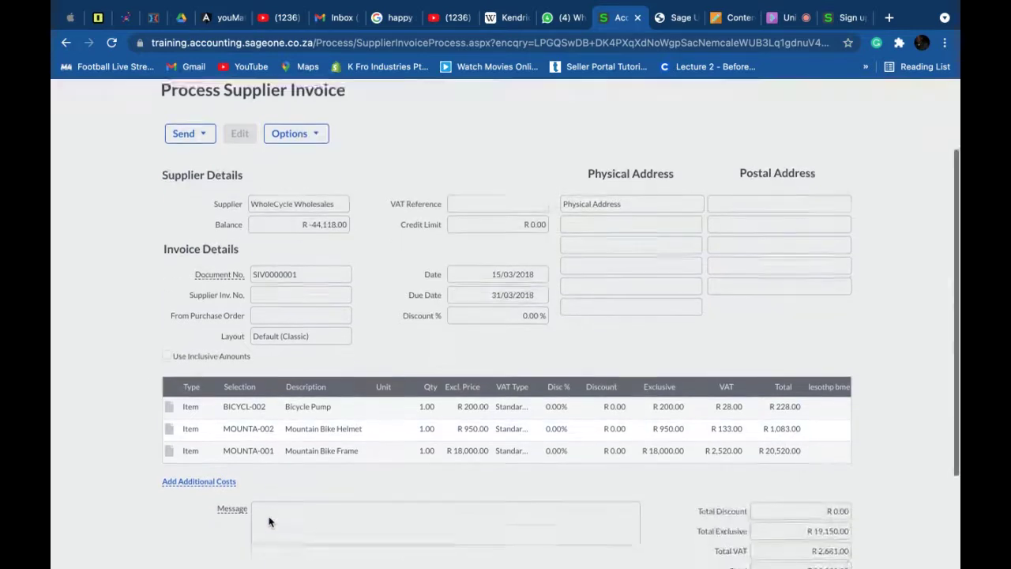
scroll(268, 522, down, 1)
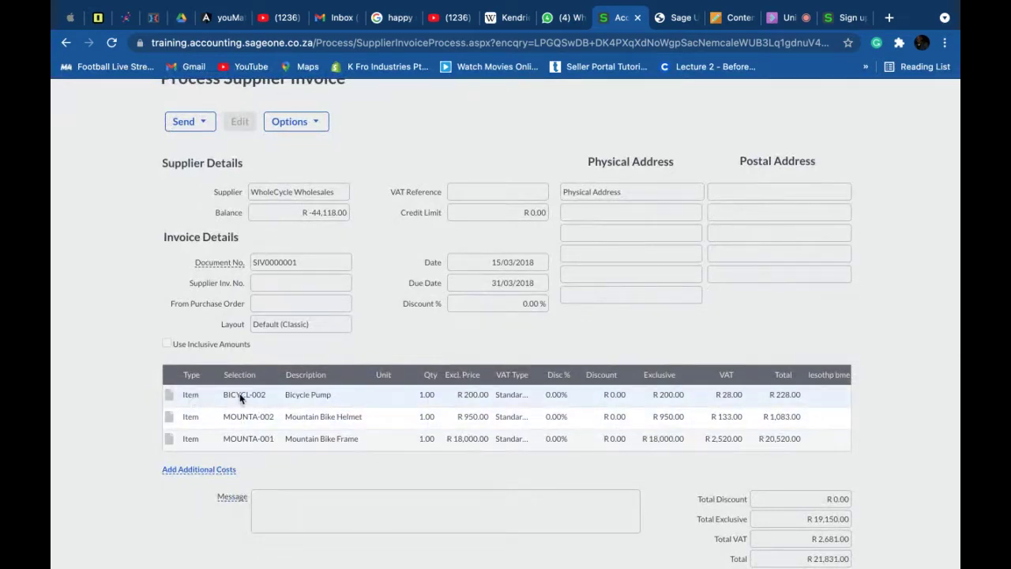
click(294, 440)
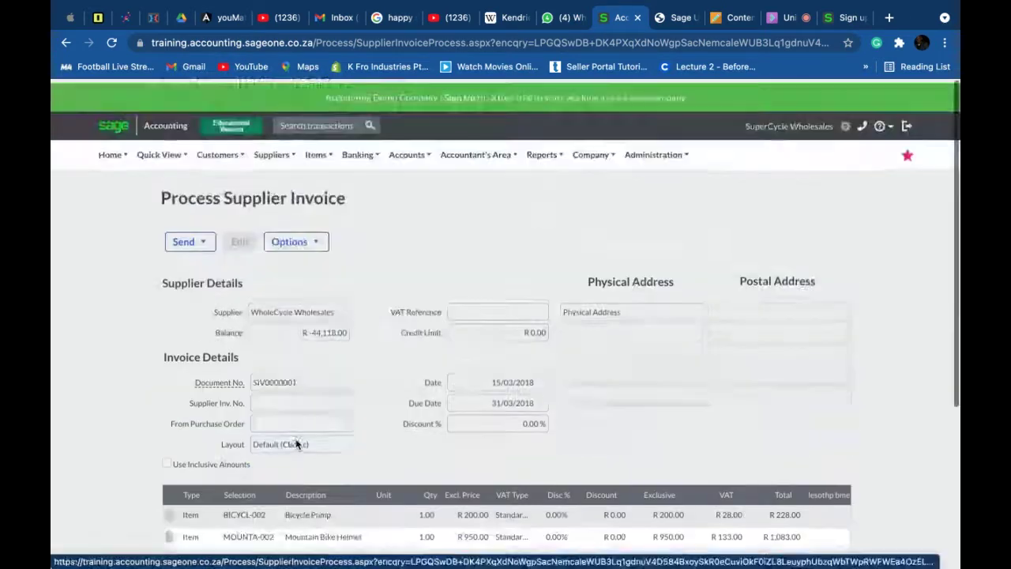
Return to the supplier invoices list and start a new supplier invoice
mouse_move(271, 150)
mouse_move(280, 198)
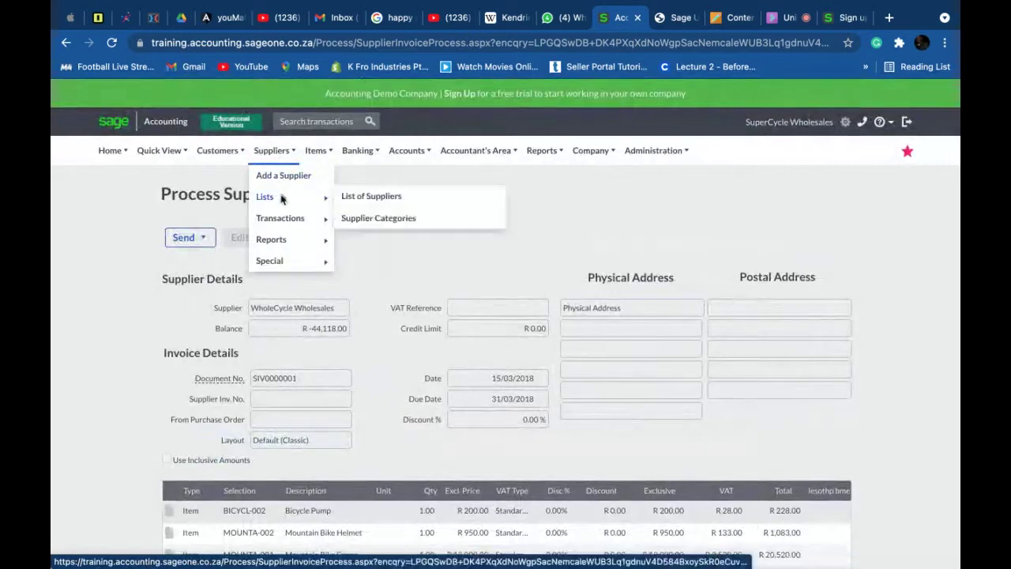
mouse_move(290, 220)
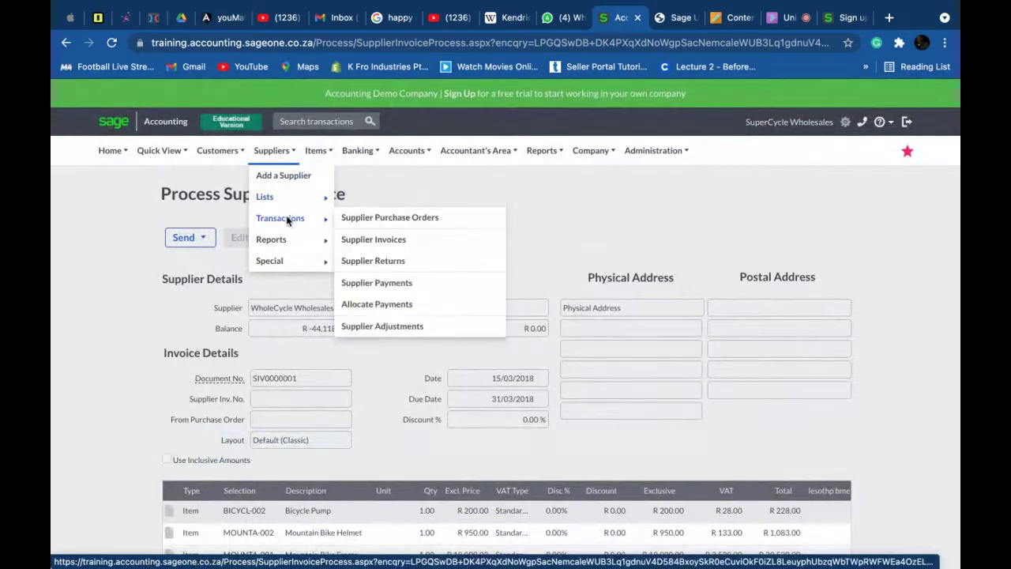
click(387, 241)
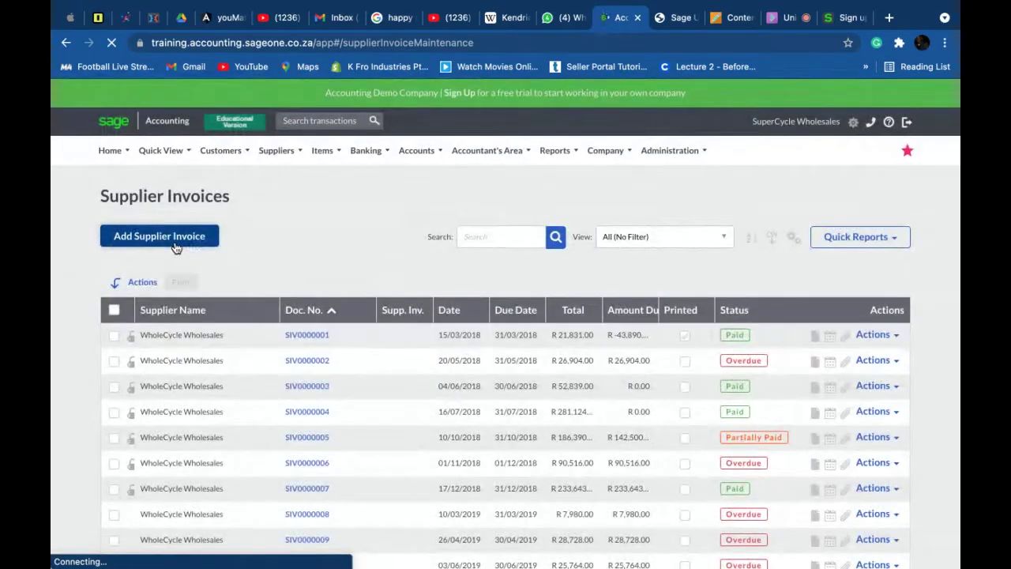
click(170, 237)
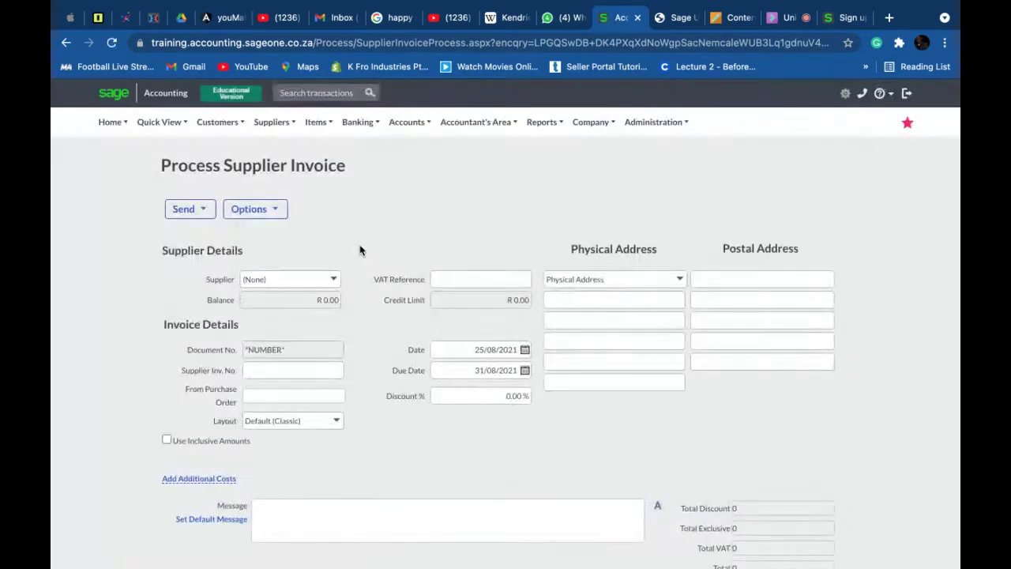
Open the item selection for the first line of the new invoice and look through the available items
scroll(359, 250, down, 2)
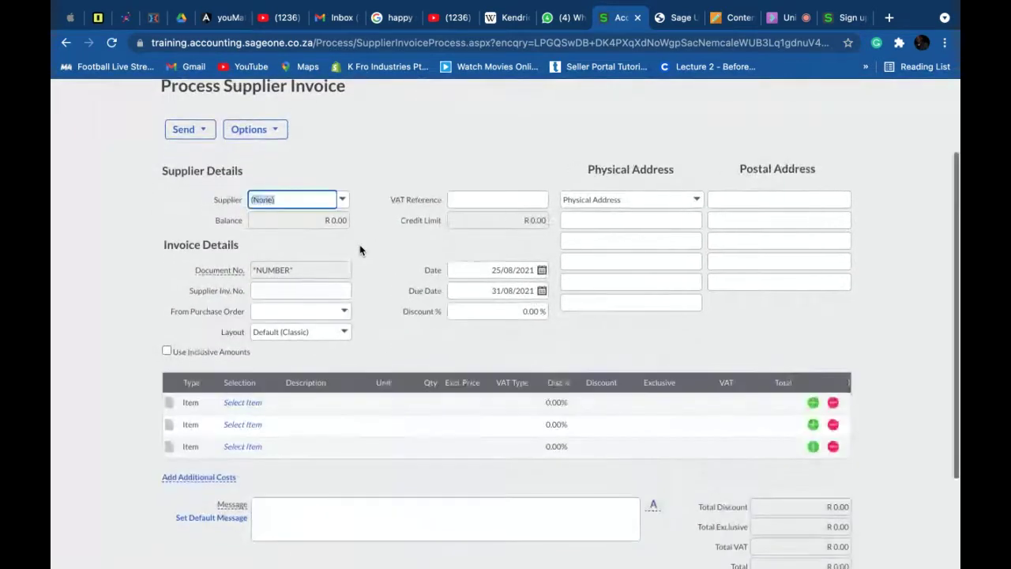
scroll(360, 251, down, 1)
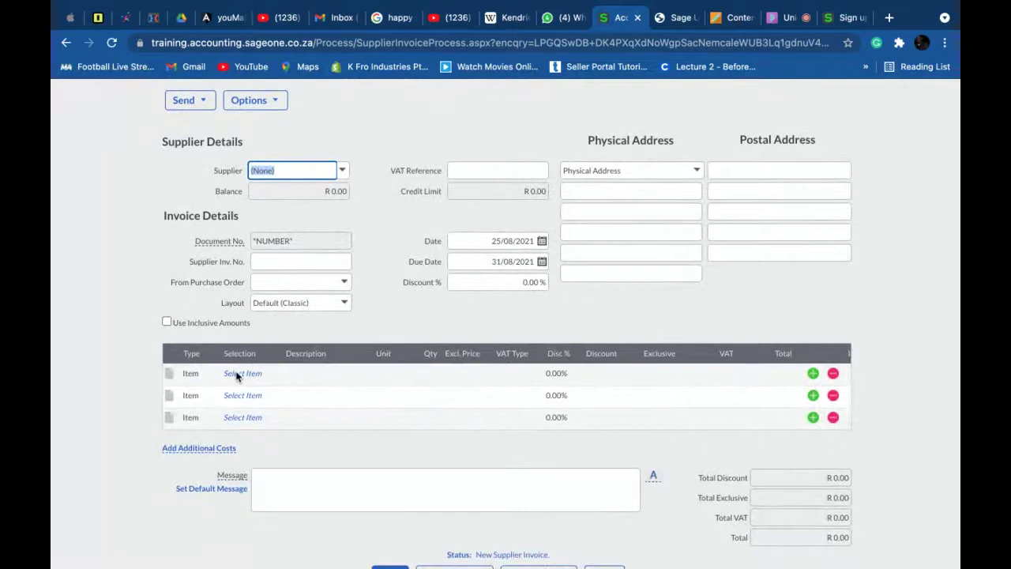
click(237, 376)
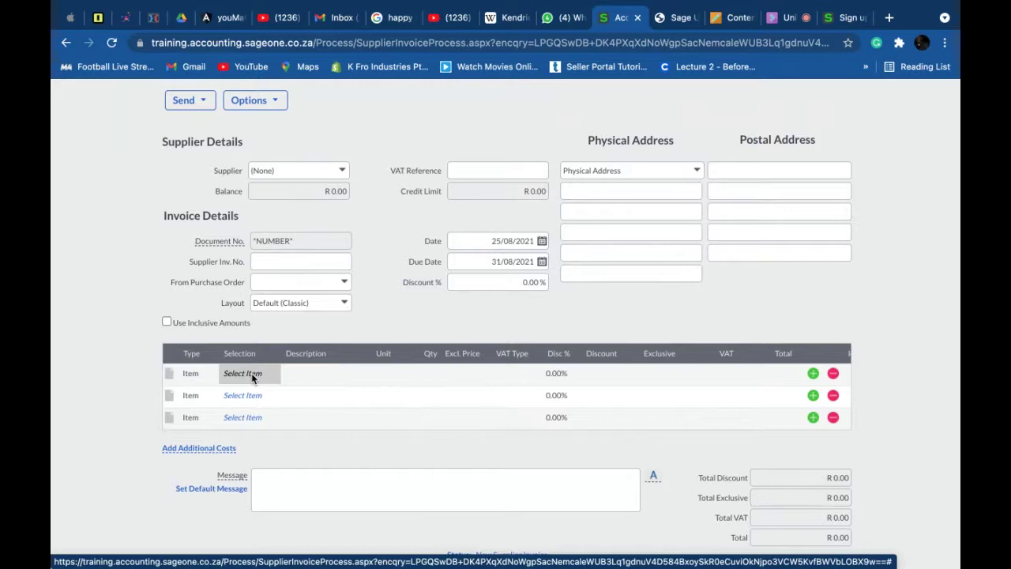
click(251, 375)
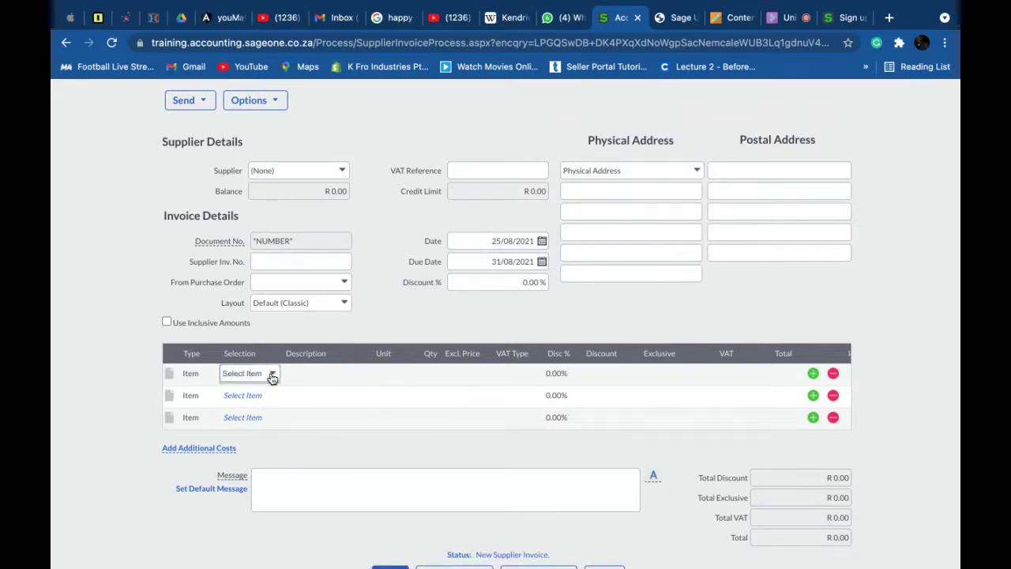
click(272, 376)
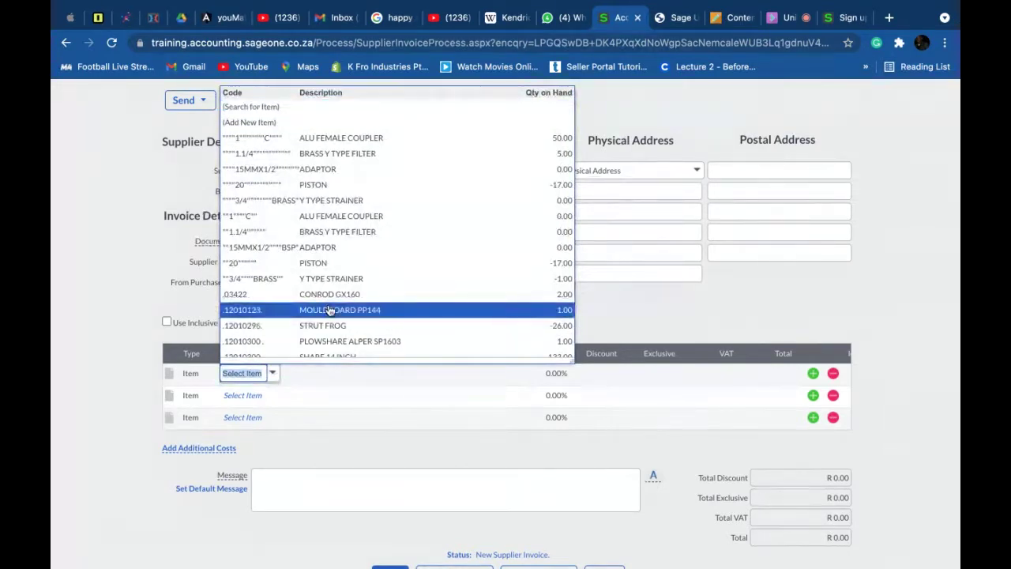
scroll(329, 306, down, 4)
scroll(330, 310, down, 3)
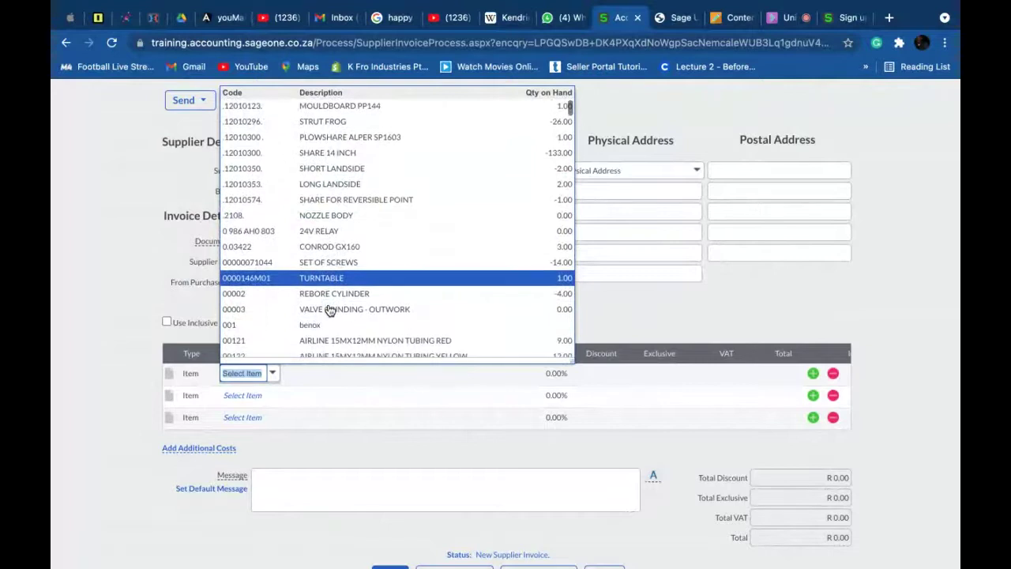
scroll(330, 309, down, 2)
scroll(329, 310, down, 5)
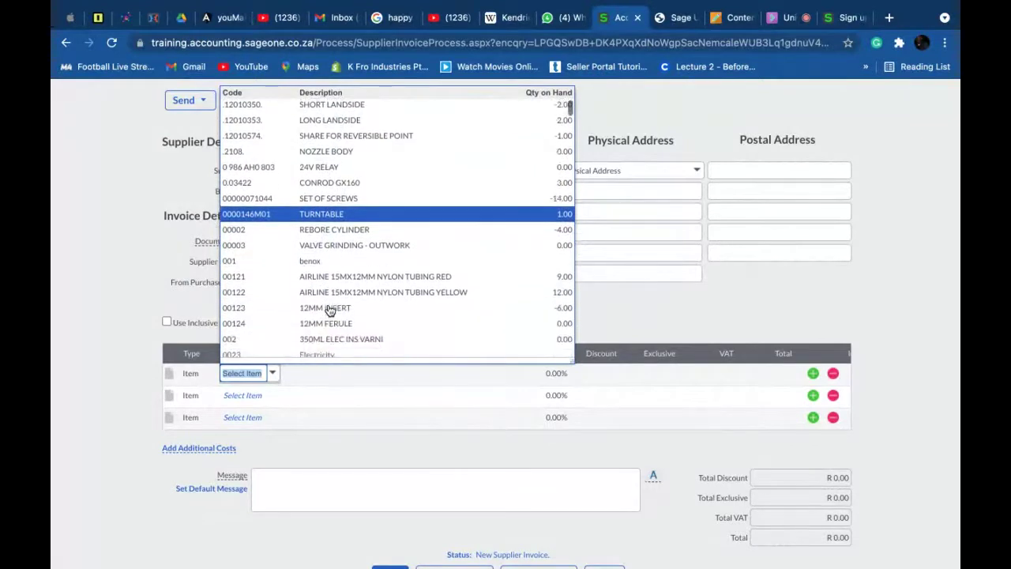
scroll(329, 309, up, 10)
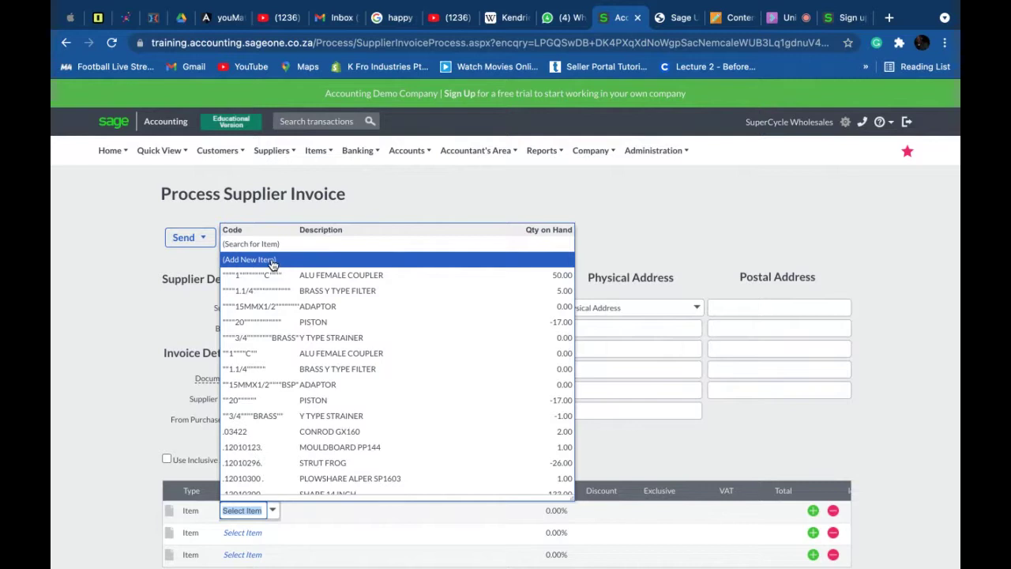
Open the form for adding a new item from the first invoice line, examine its fields and close it unsaved
click(273, 262)
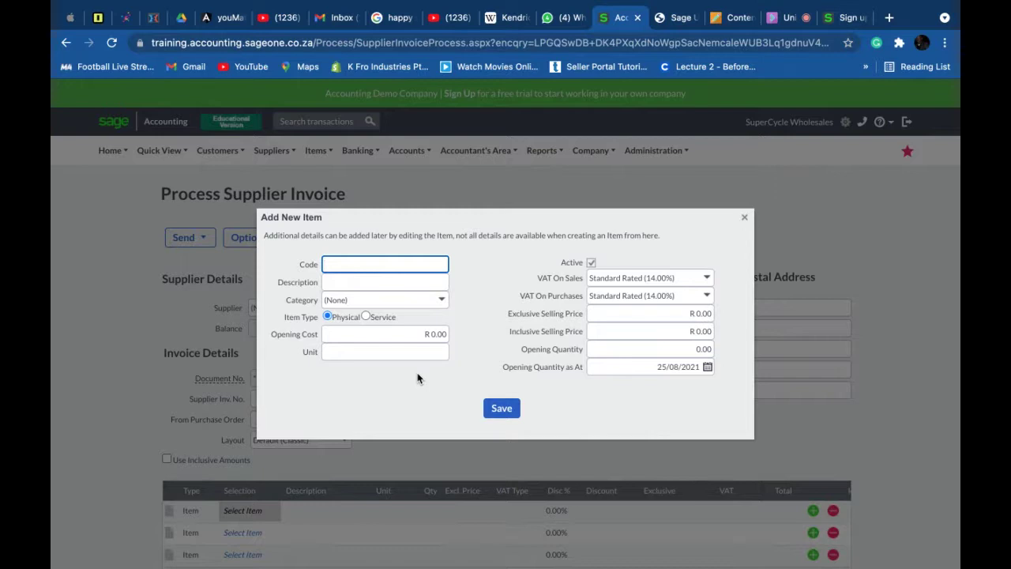
click(744, 218)
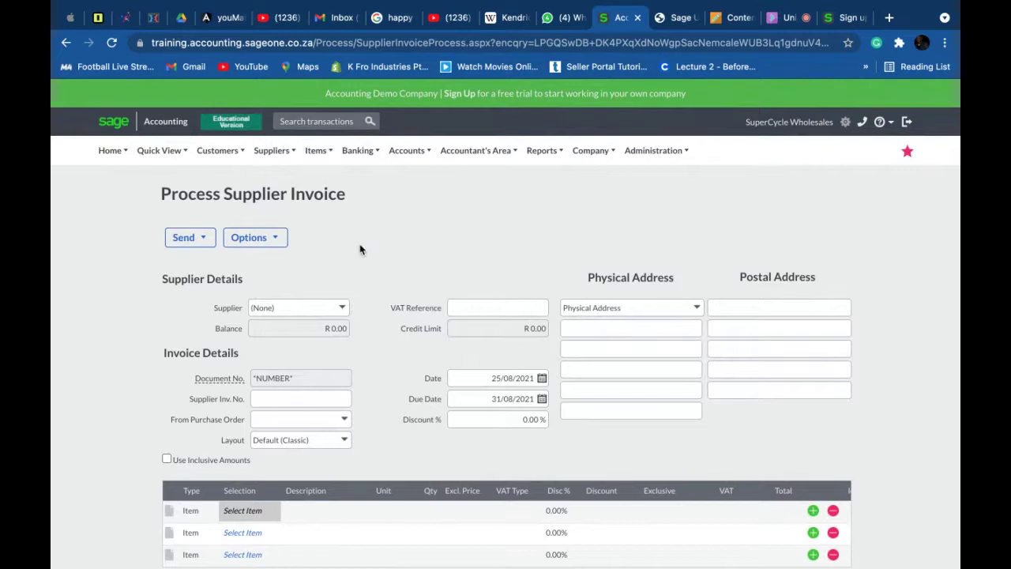
Leave the new invoice unsaved and return to the list of supplier invoices
mouse_move(278, 155)
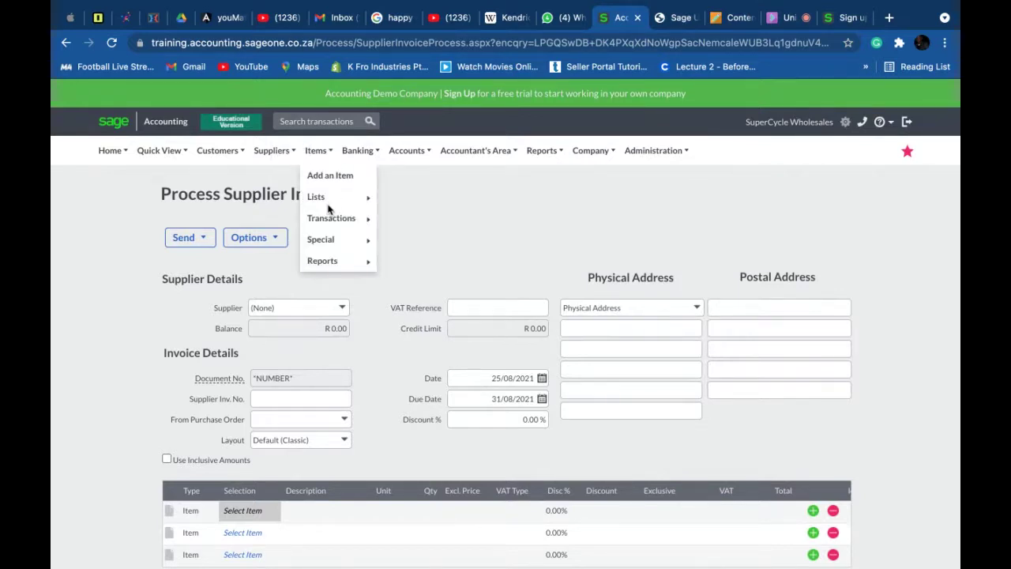
mouse_move(327, 201)
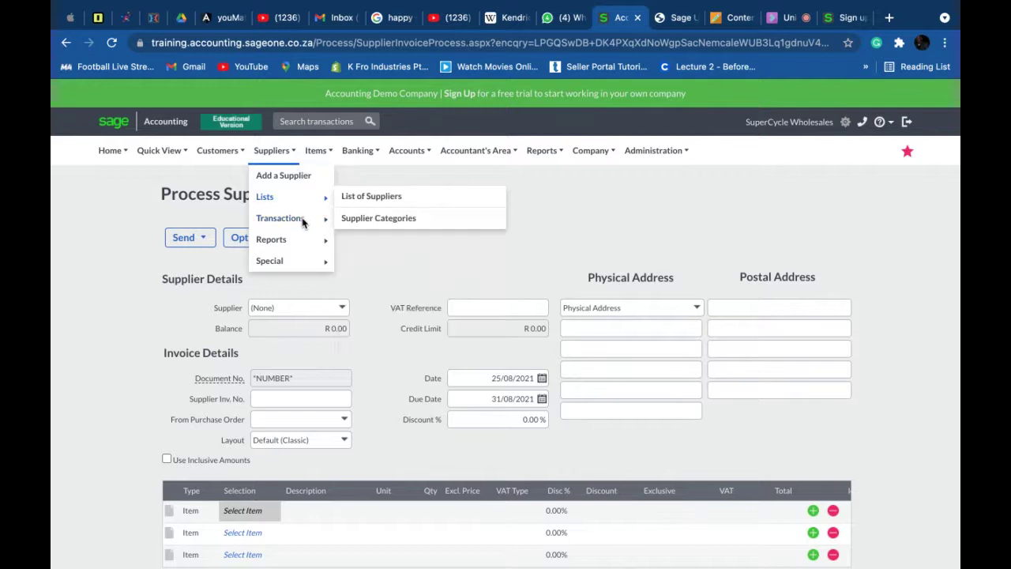
mouse_move(332, 221)
click(370, 243)
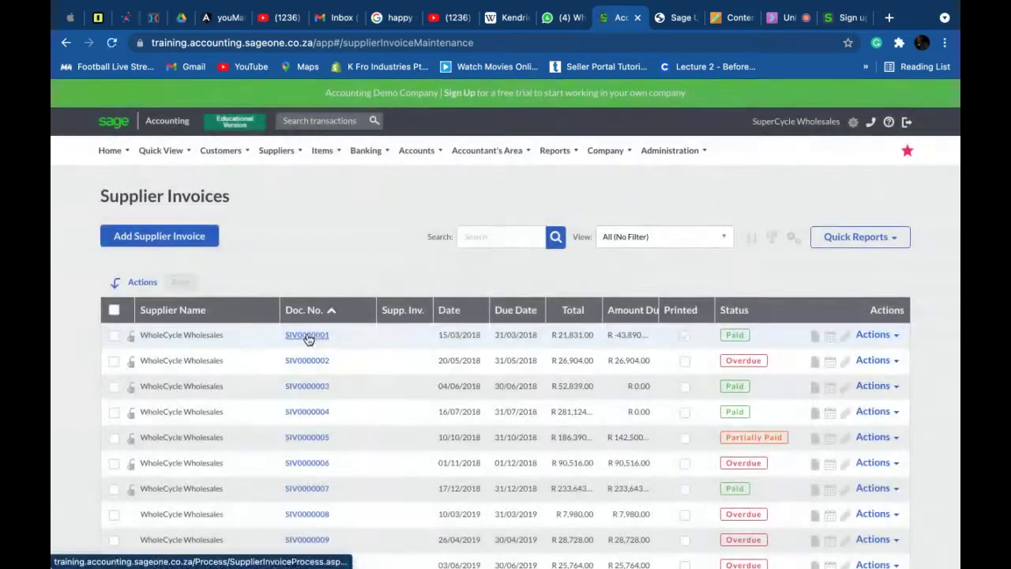
Reopen the WholeCycle Wholesales invoice dated 15/03/2018 and review its item lines, VAT and totals
click(308, 336)
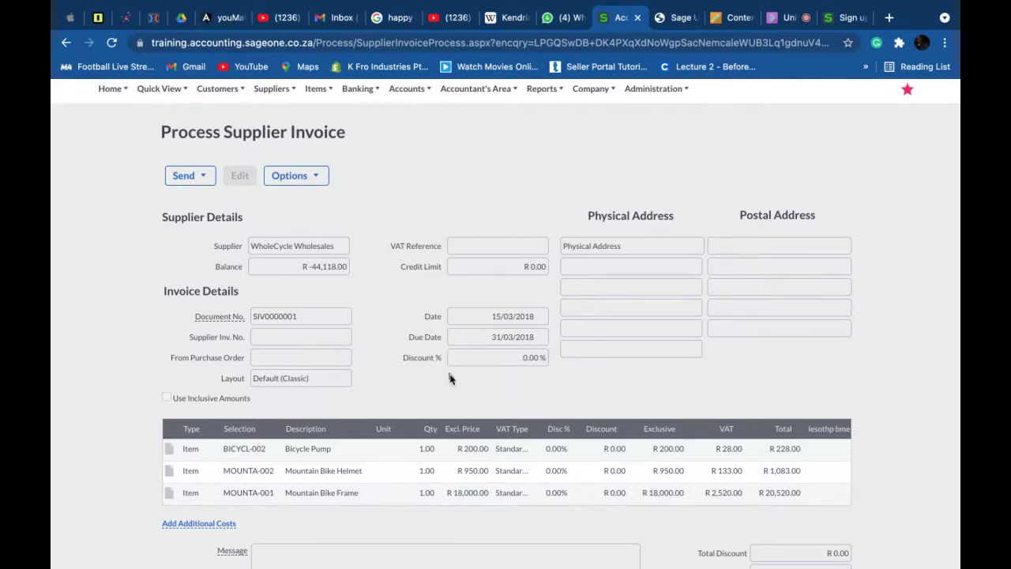
scroll(458, 402, down, 5)
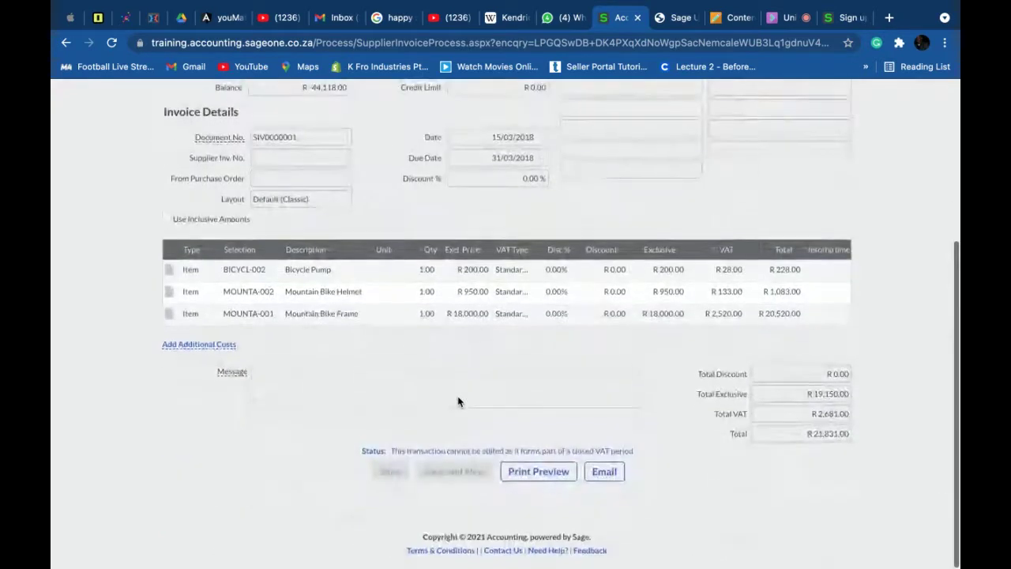
scroll(399, 449, up, 6)
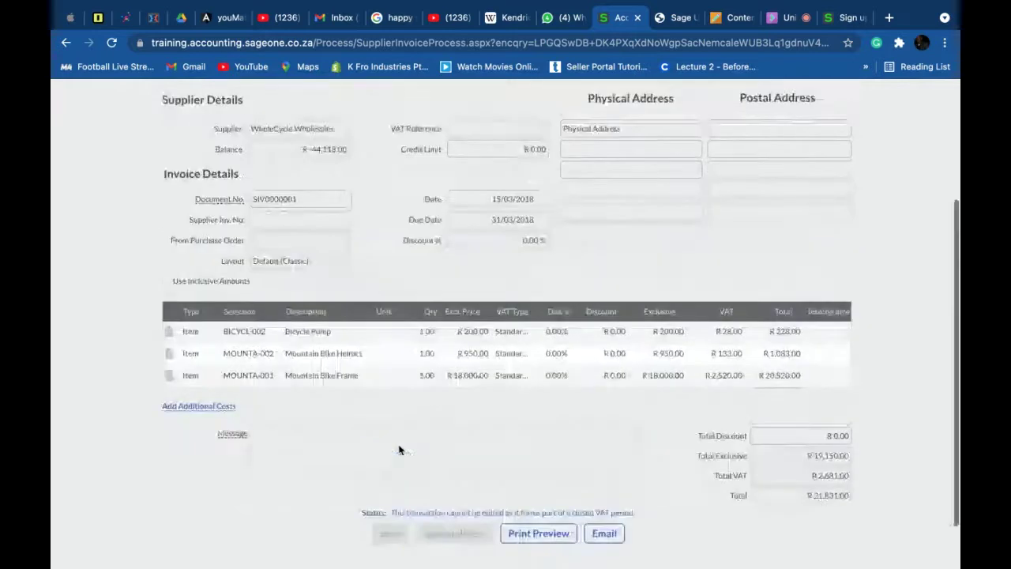
scroll(399, 449, down, 2)
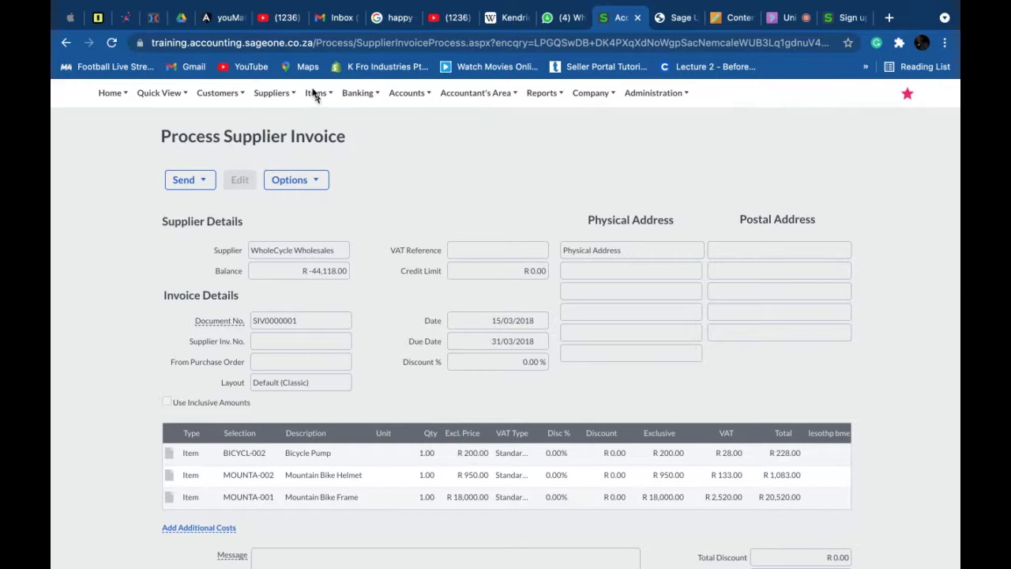
Open a blank new item record and look through its category options and detail fields
mouse_move(314, 94)
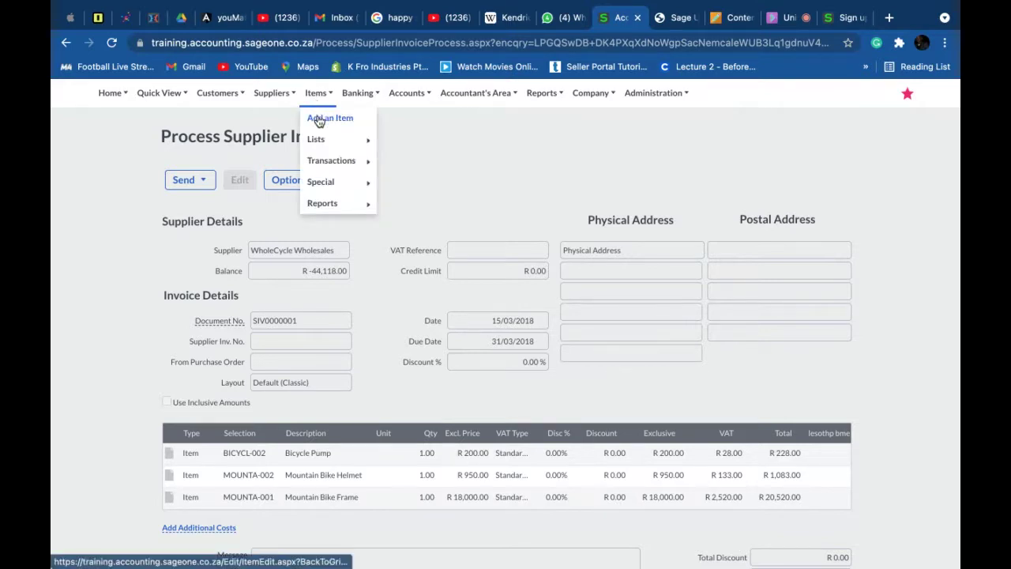
mouse_move(267, 97)
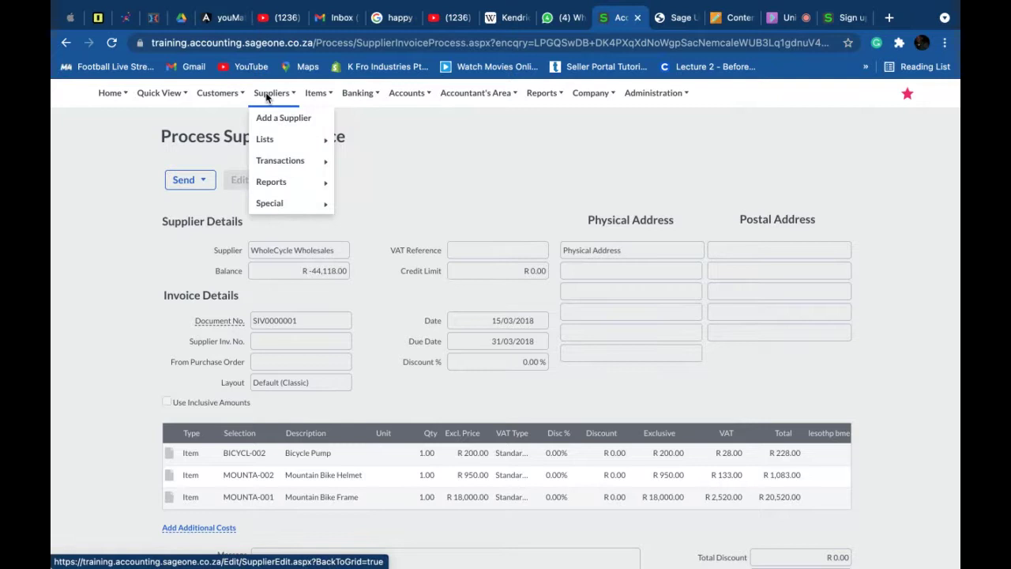
mouse_move(281, 164)
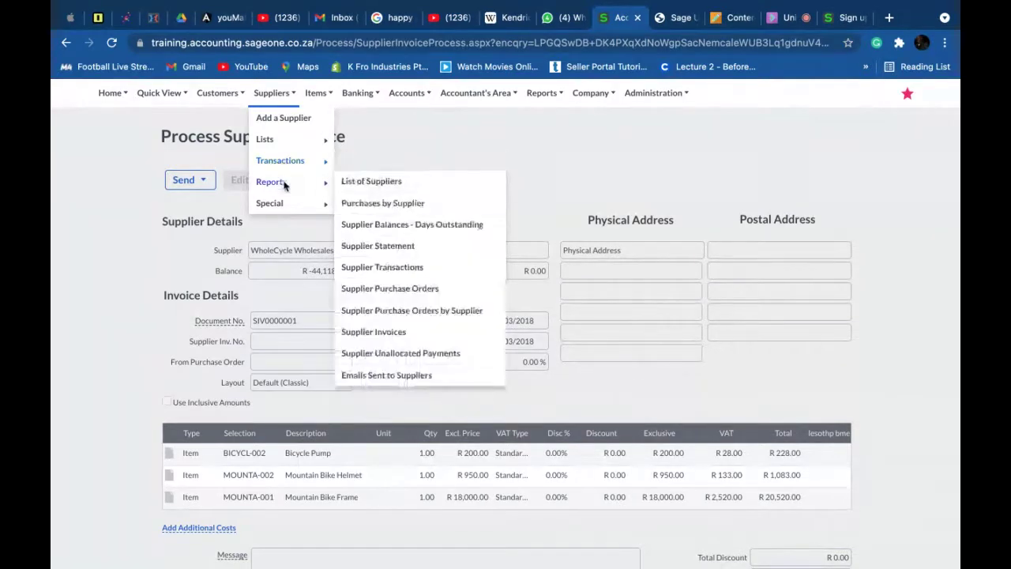
mouse_move(293, 203)
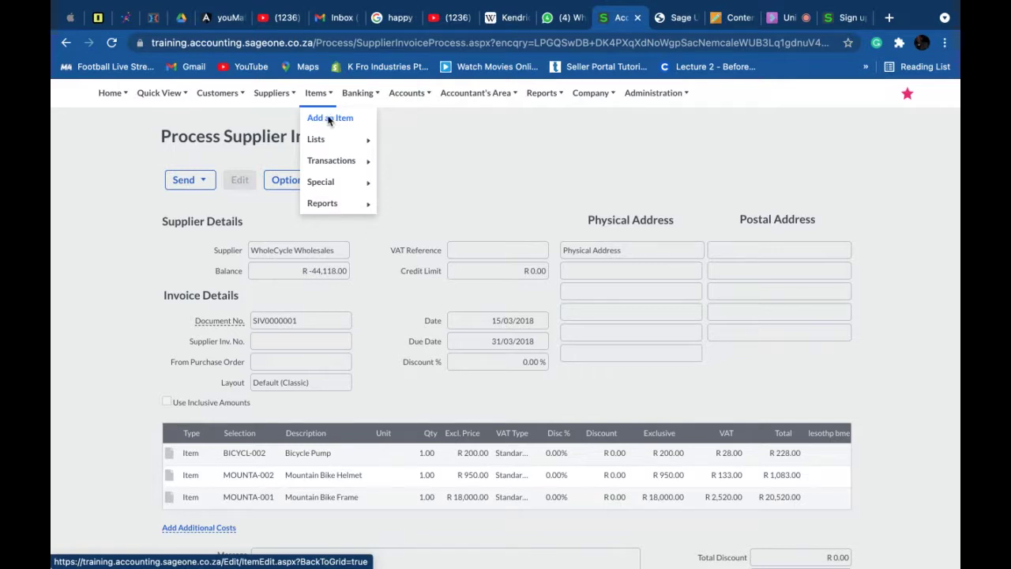
click(333, 123)
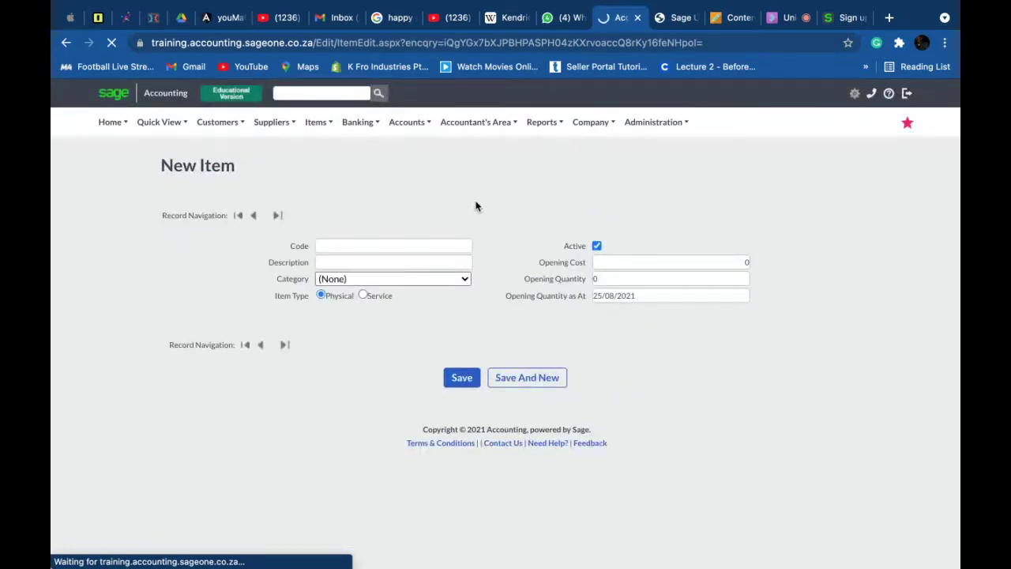
click(463, 285)
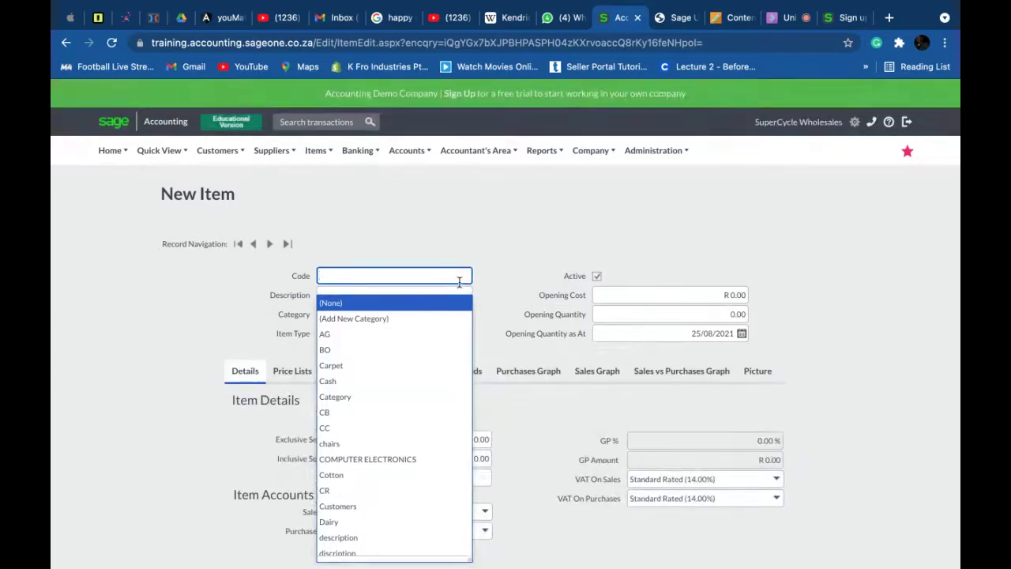
click(512, 295)
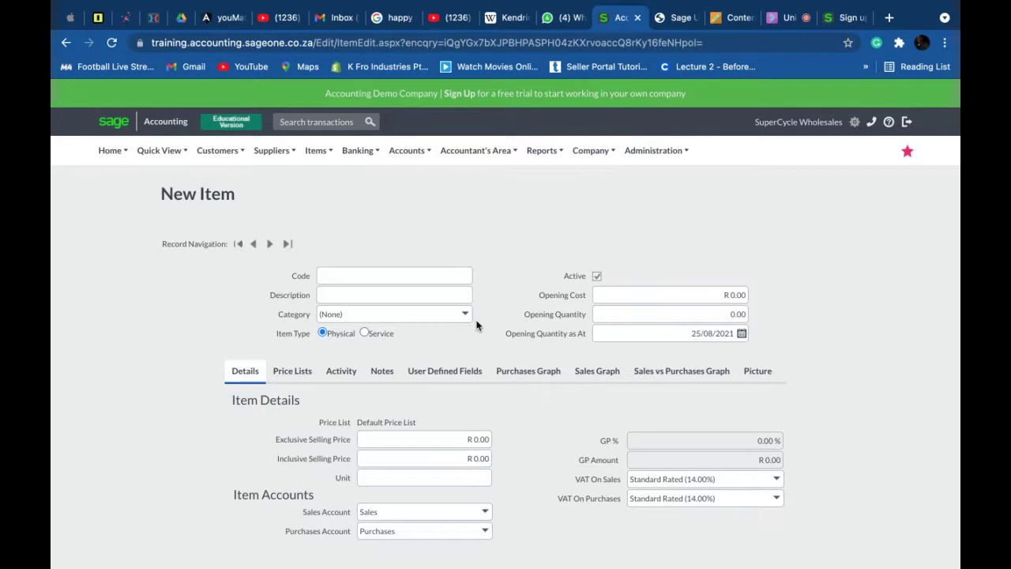
scroll(476, 325, down, 1)
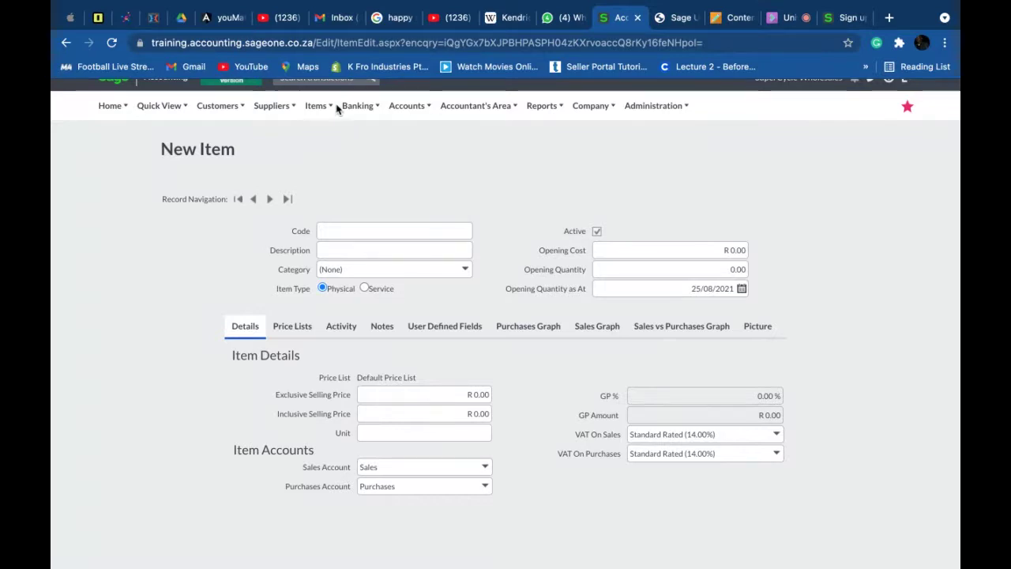
Open the list of items and examine the details of the PAINT item
mouse_move(317, 111)
mouse_move(320, 152)
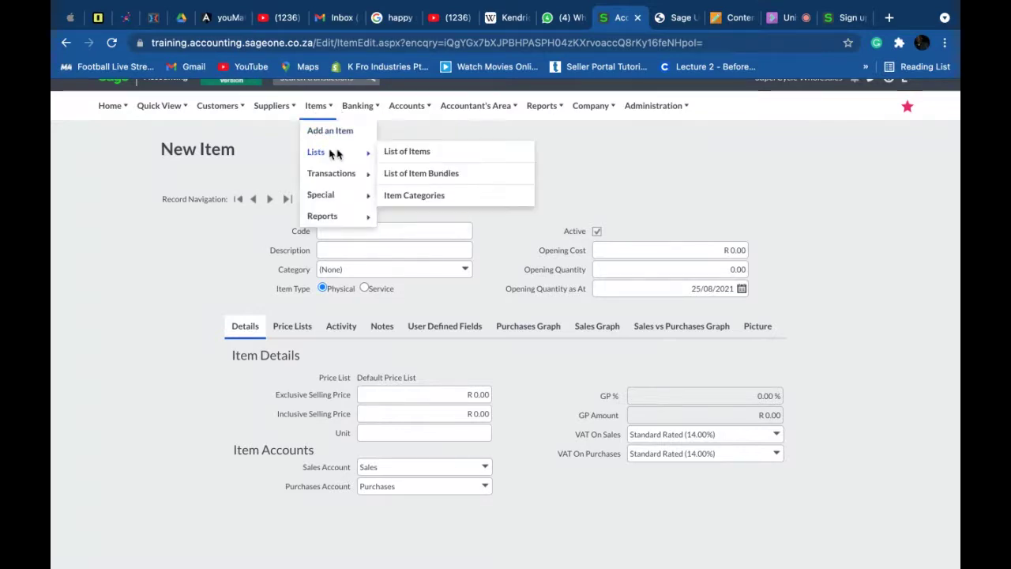
click(395, 155)
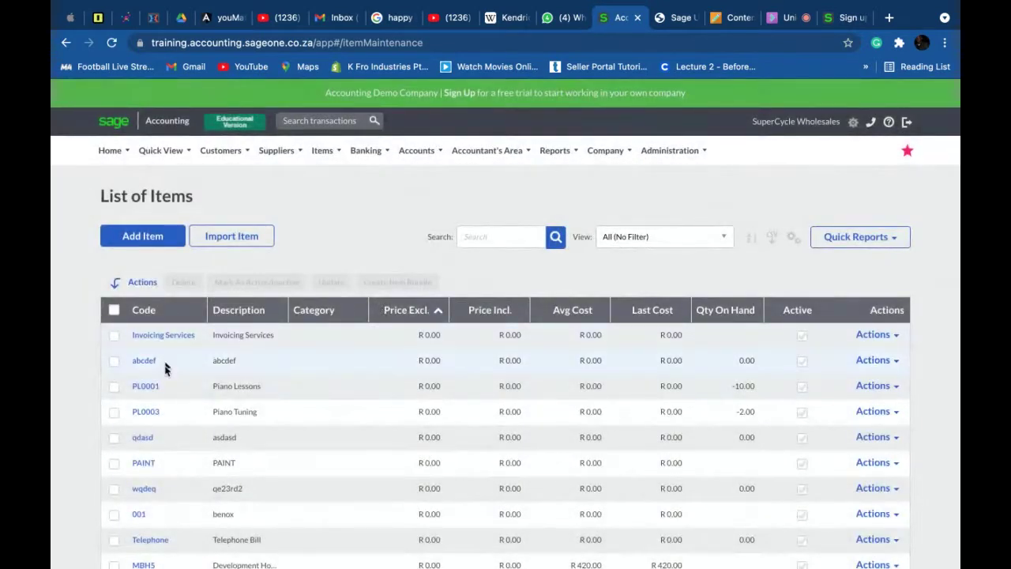
click(141, 467)
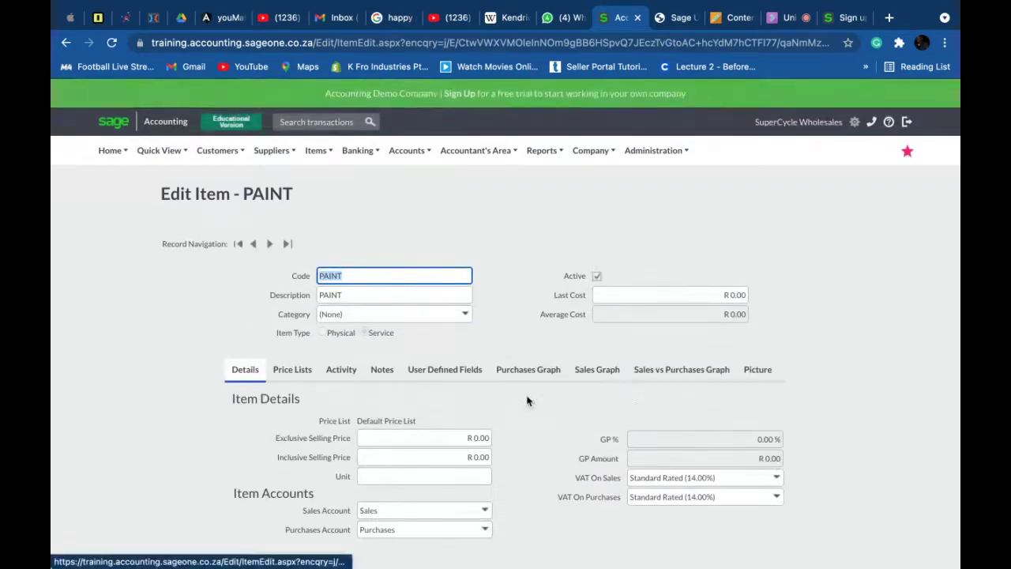
scroll(528, 400, down, 2)
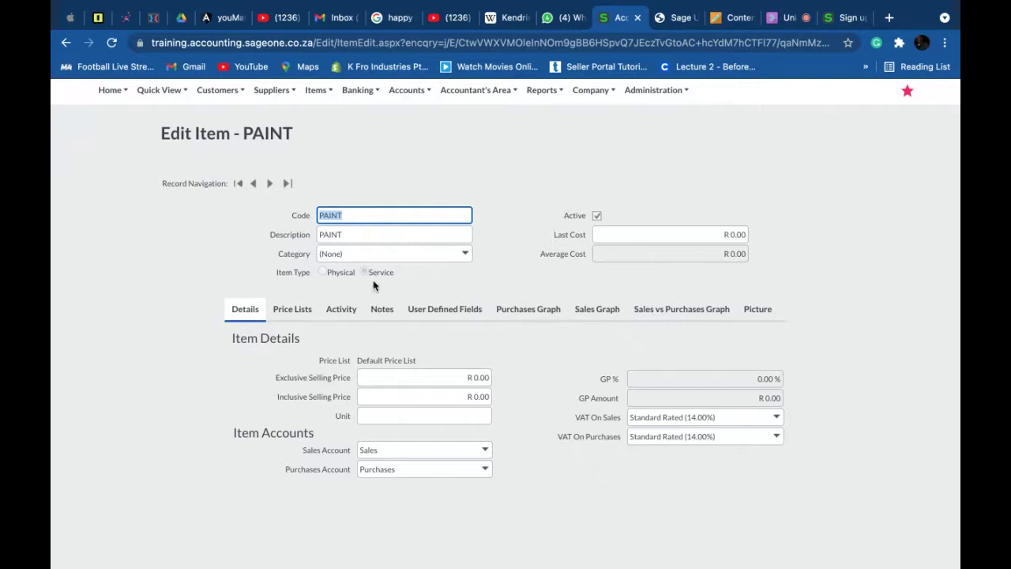
Move from the PAINT item to the next item record and examine its costs, selling prices and item accounts
click(68, 43)
mouse_move(248, 117)
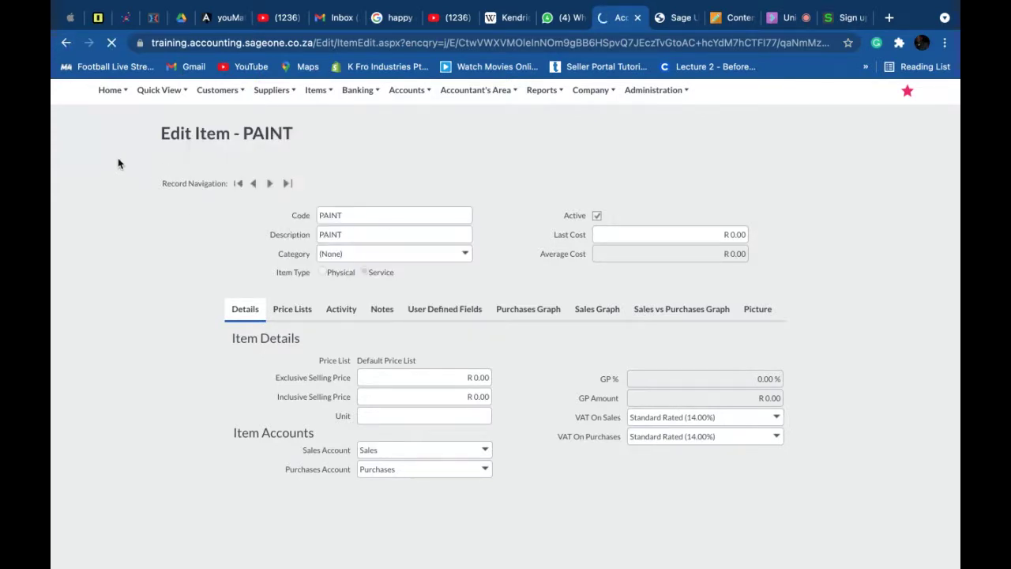
click(65, 45)
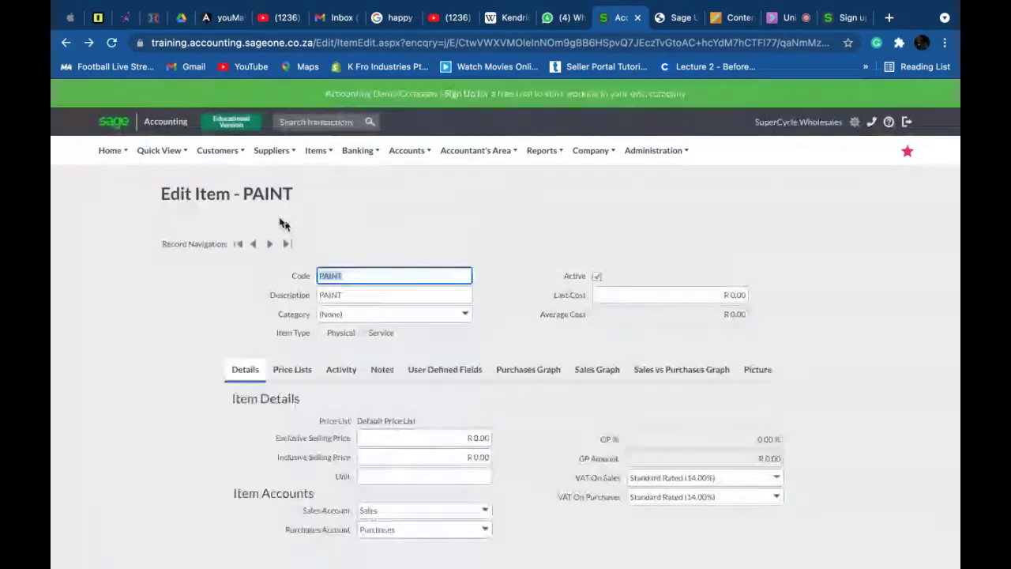
click(270, 245)
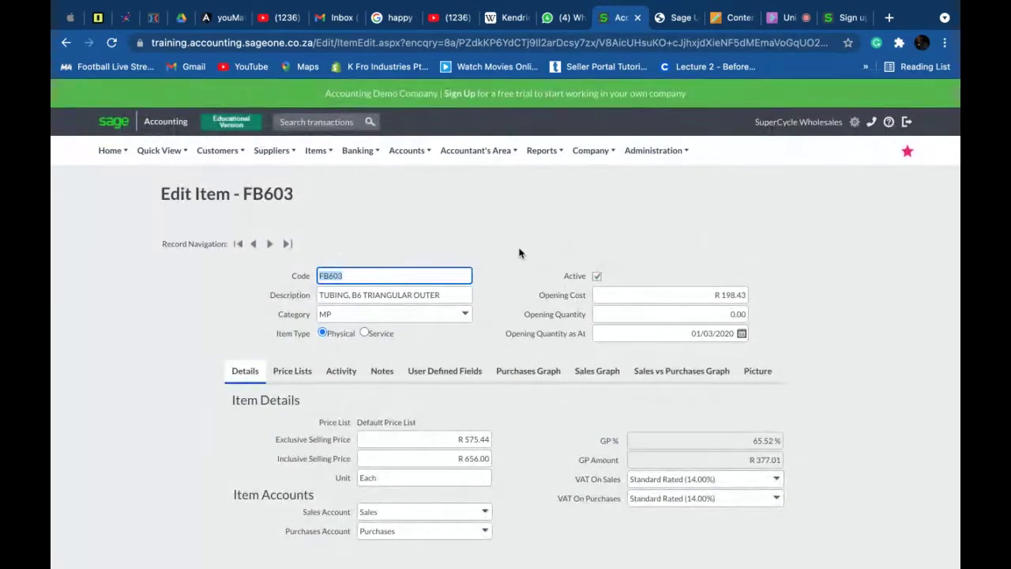
scroll(519, 252, down, 1)
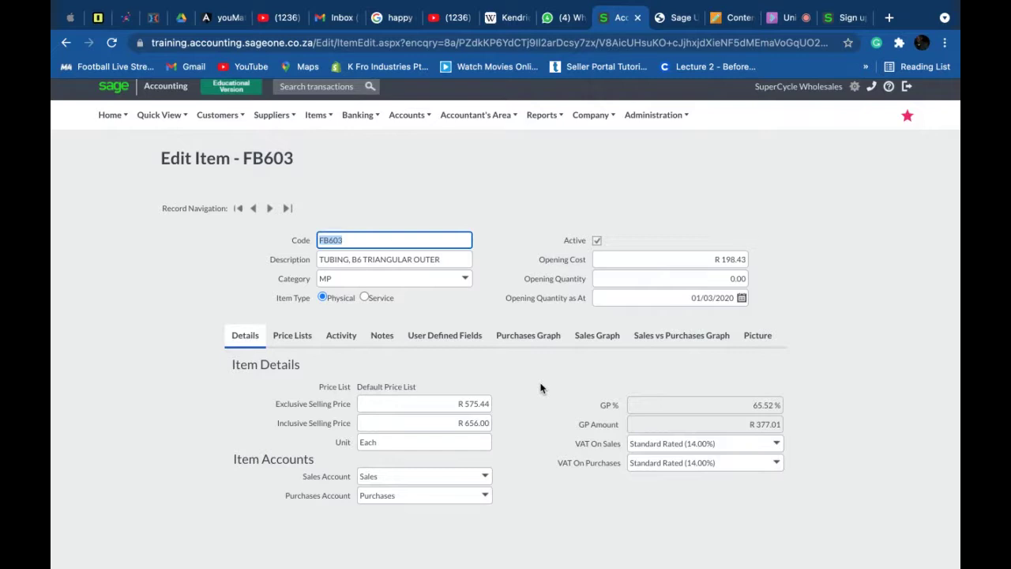
Look through the available purchases accounts for item FB603 without changing the selection, and review the item's details
click(485, 495)
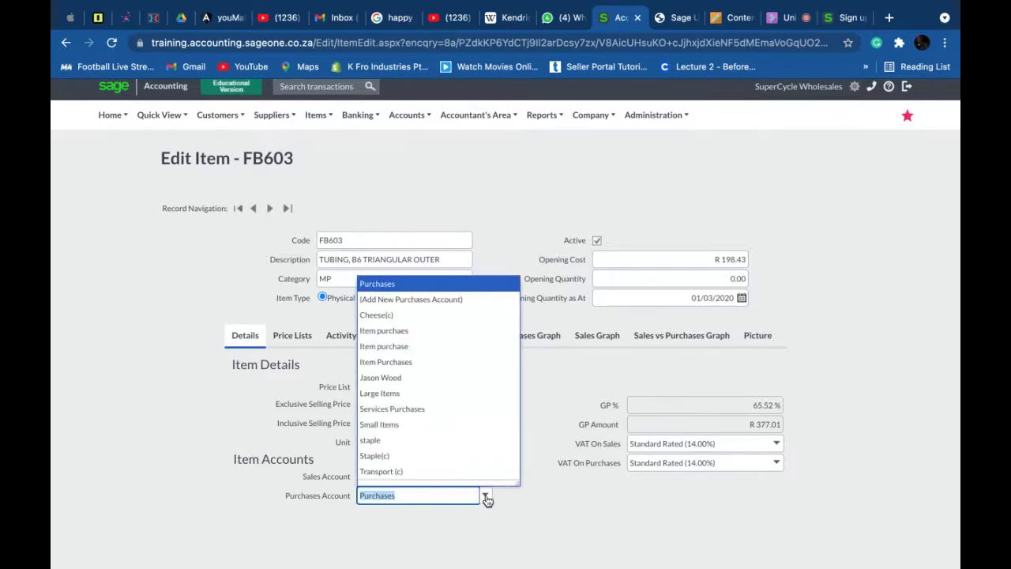
scroll(485, 420, down, 3)
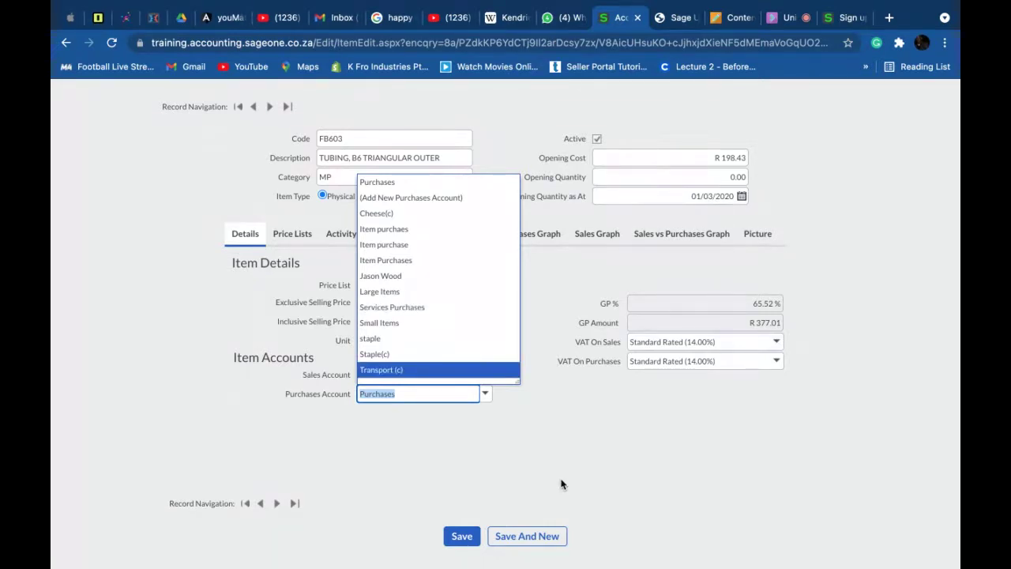
click(615, 479)
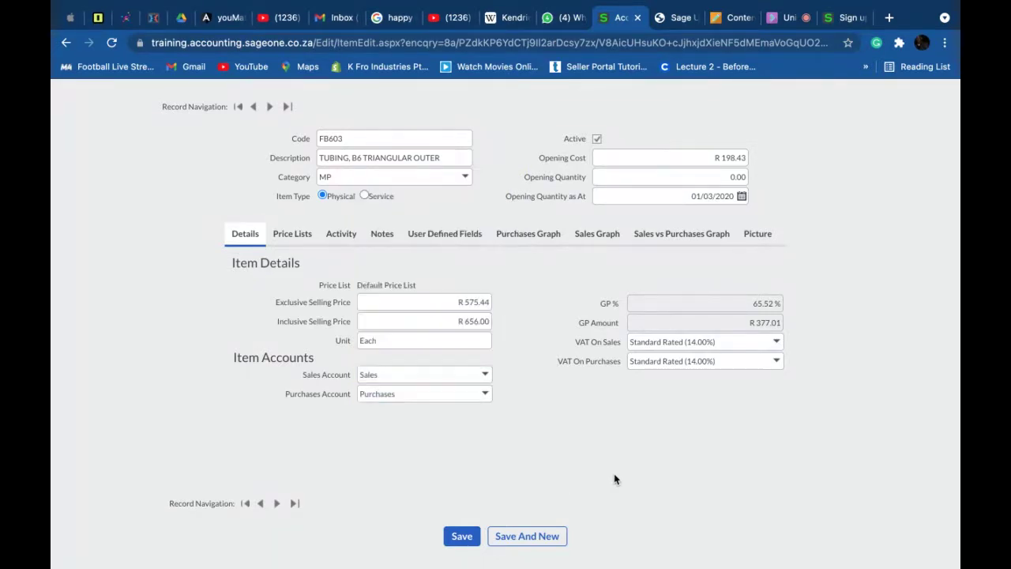
scroll(615, 479, up, 3)
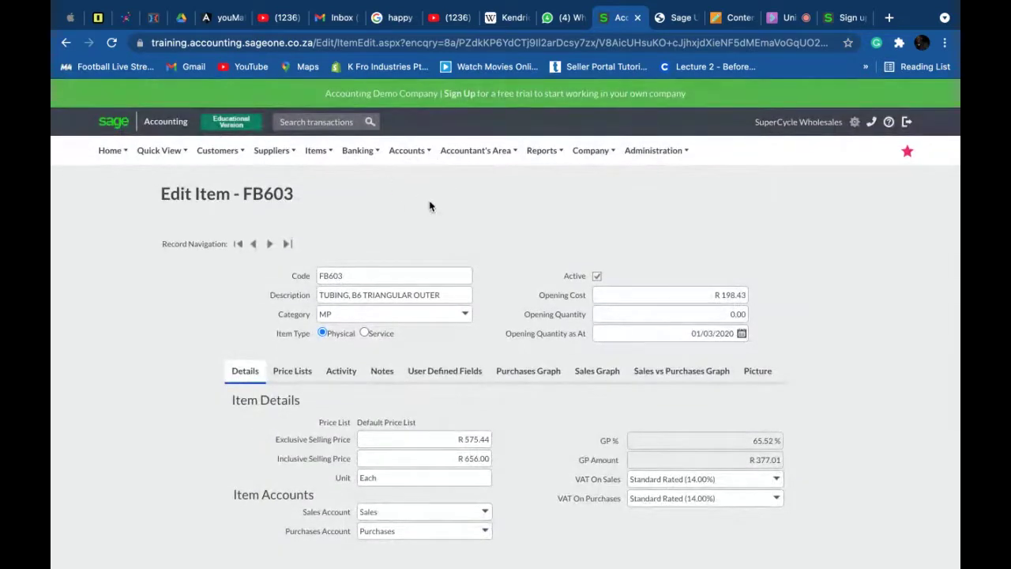
scroll(430, 206, down, 1)
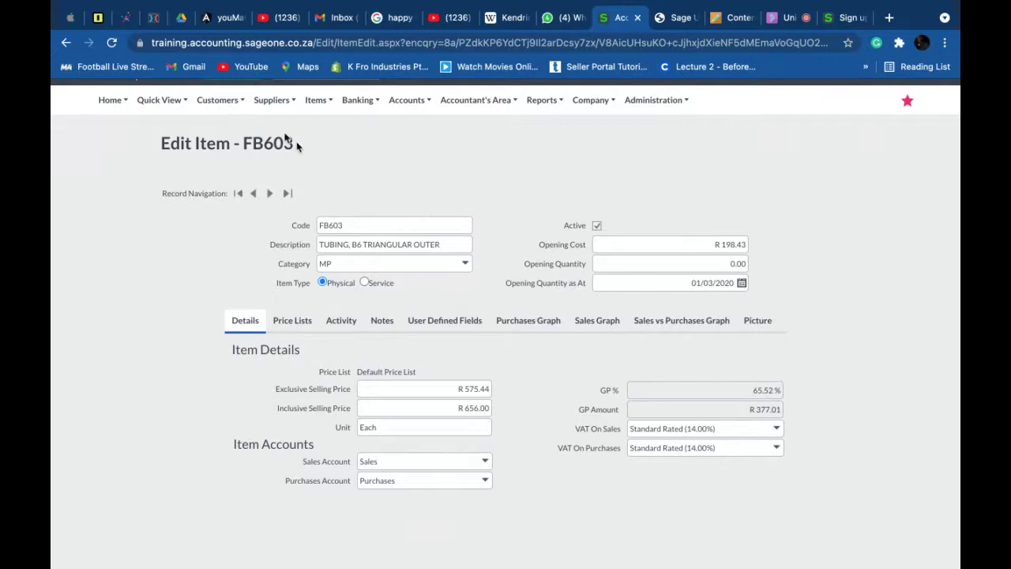
Open the list of customer tax invoices and start a new tax invoice
mouse_move(392, 140)
mouse_move(293, 124)
mouse_move(223, 106)
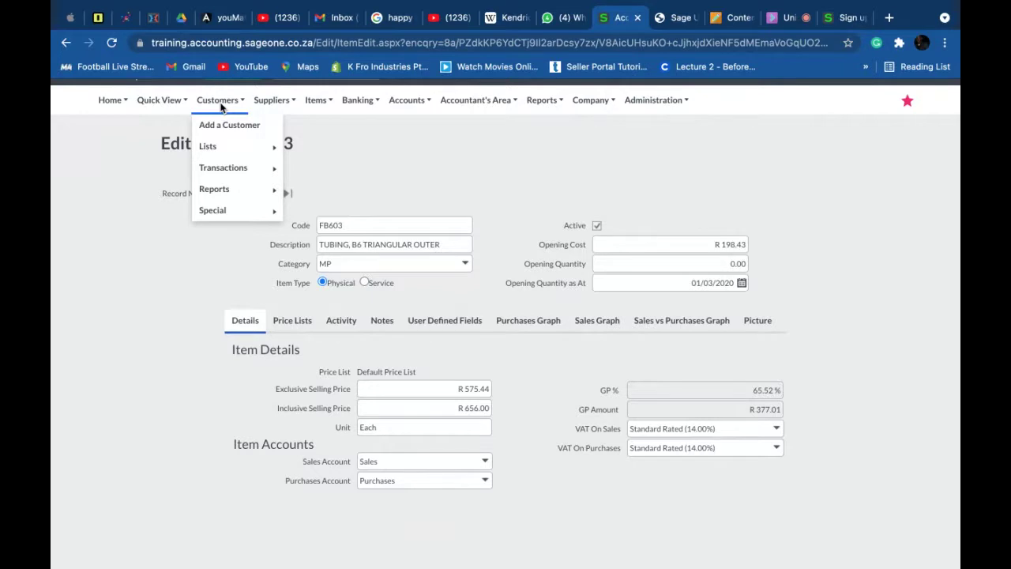
mouse_move(230, 140)
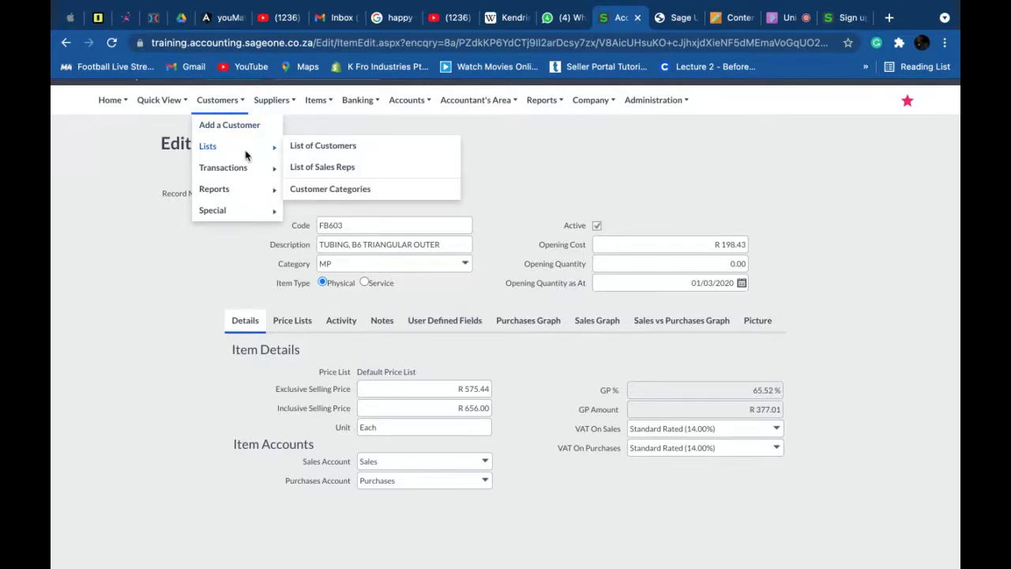
mouse_move(245, 169)
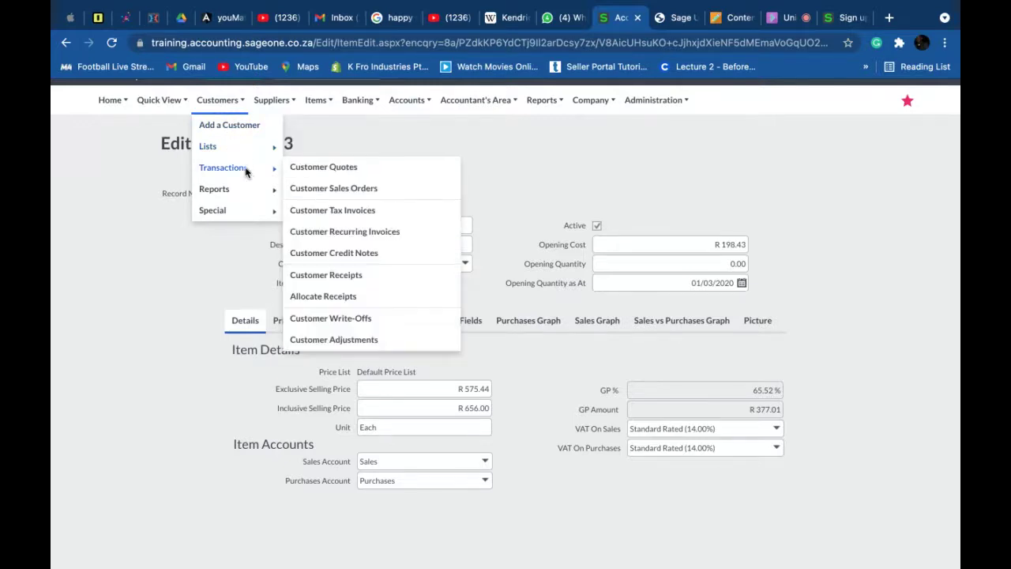
click(327, 215)
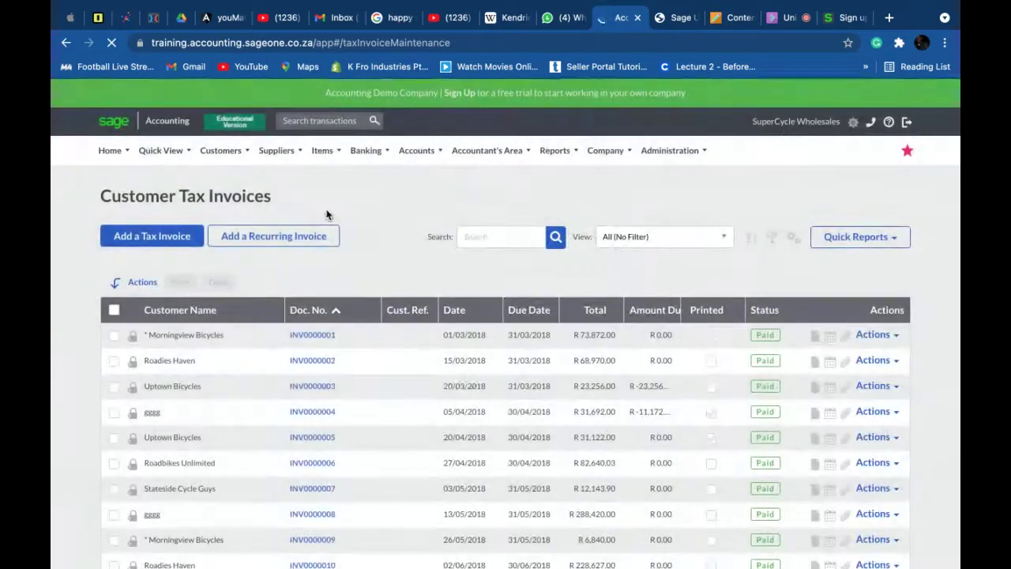
click(156, 238)
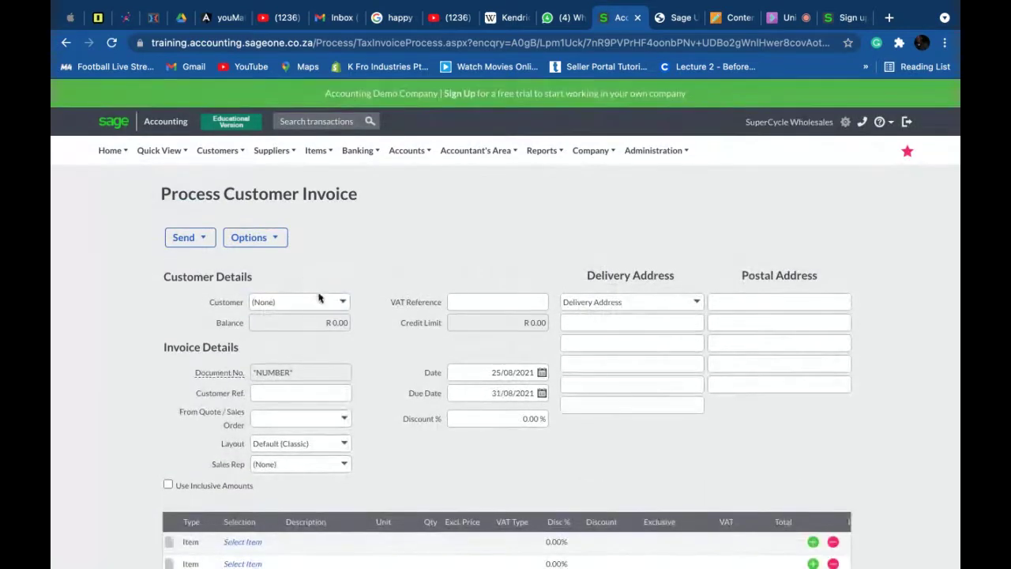
Look at the customer choices for the new invoice, then open a blank customer record and review its fields
click(344, 305)
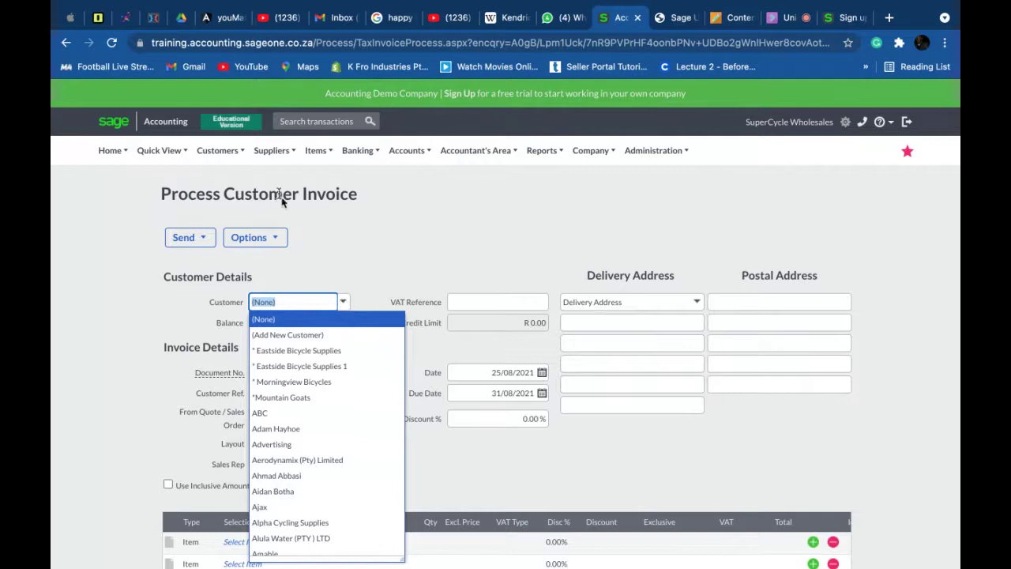
click(227, 154)
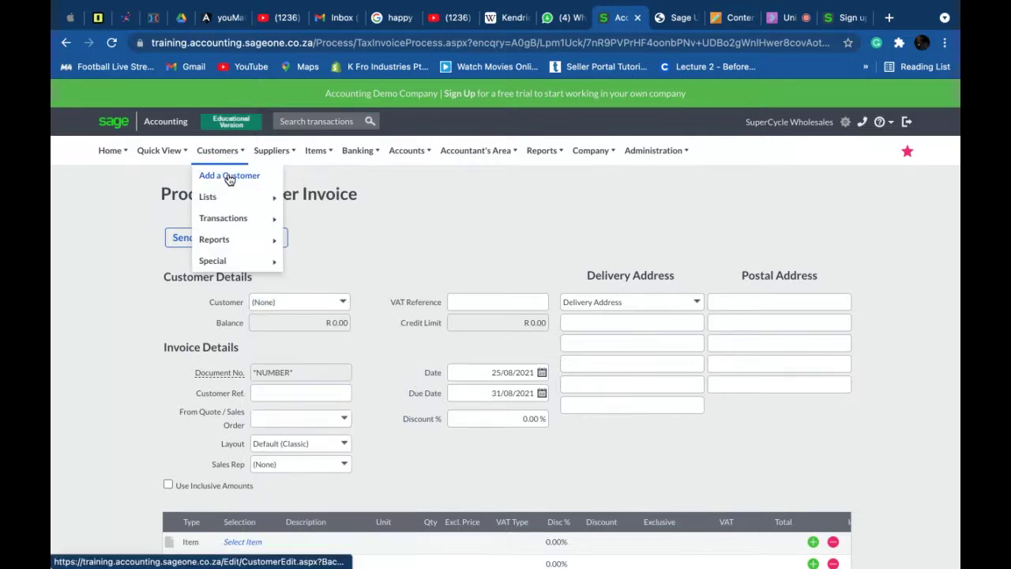
click(229, 177)
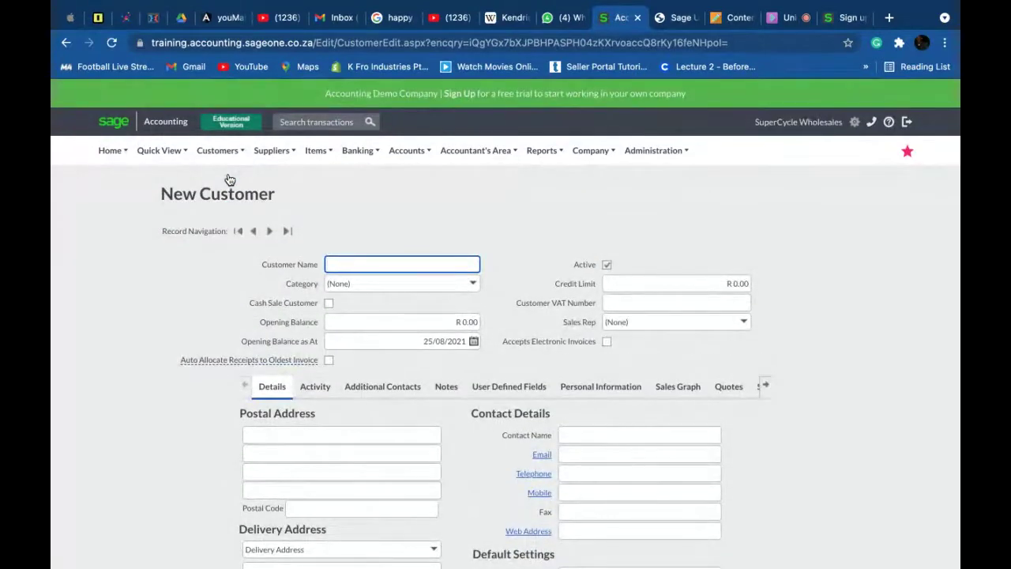
scroll(742, 269, down, 1)
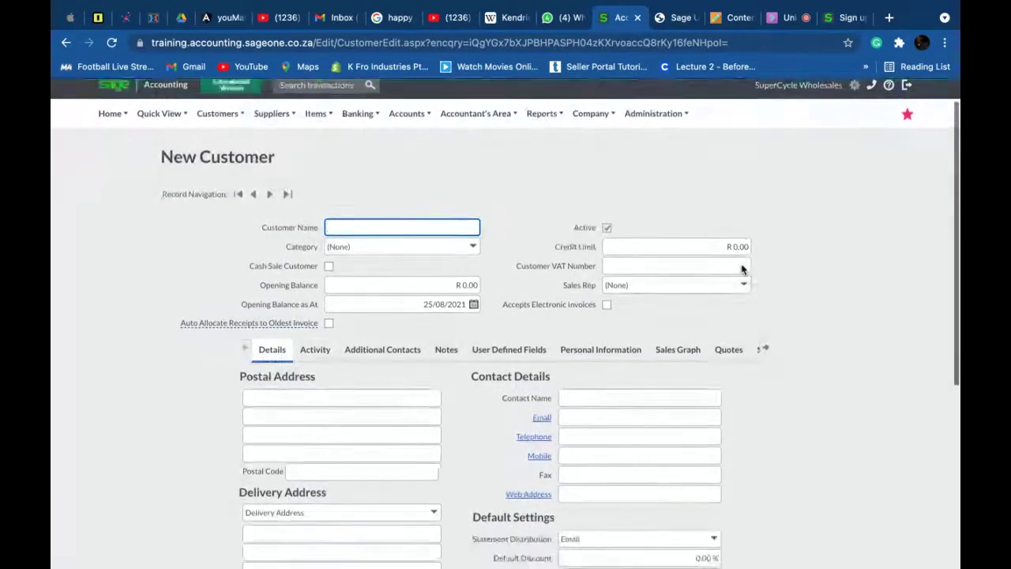
scroll(742, 269, down, 3)
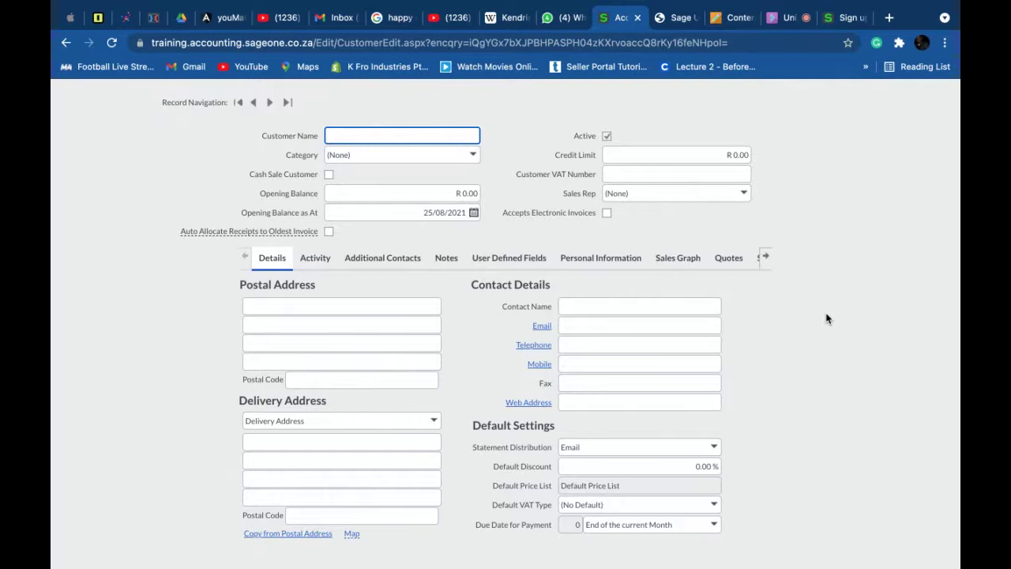
scroll(546, 201, up, 3)
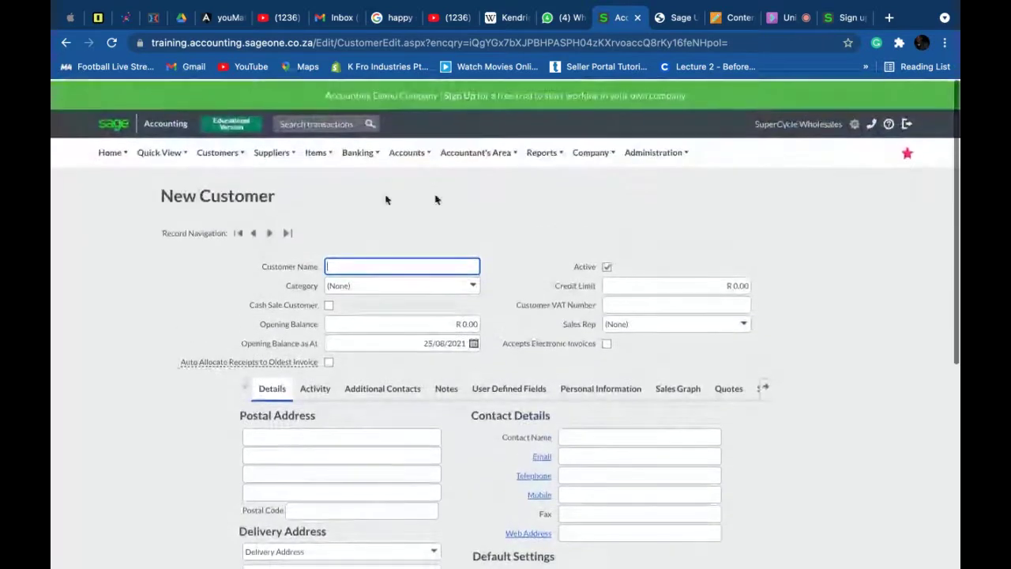
Review the available customer transaction types and the blank customer form's address, contact and default settings
click(216, 153)
mouse_move(226, 220)
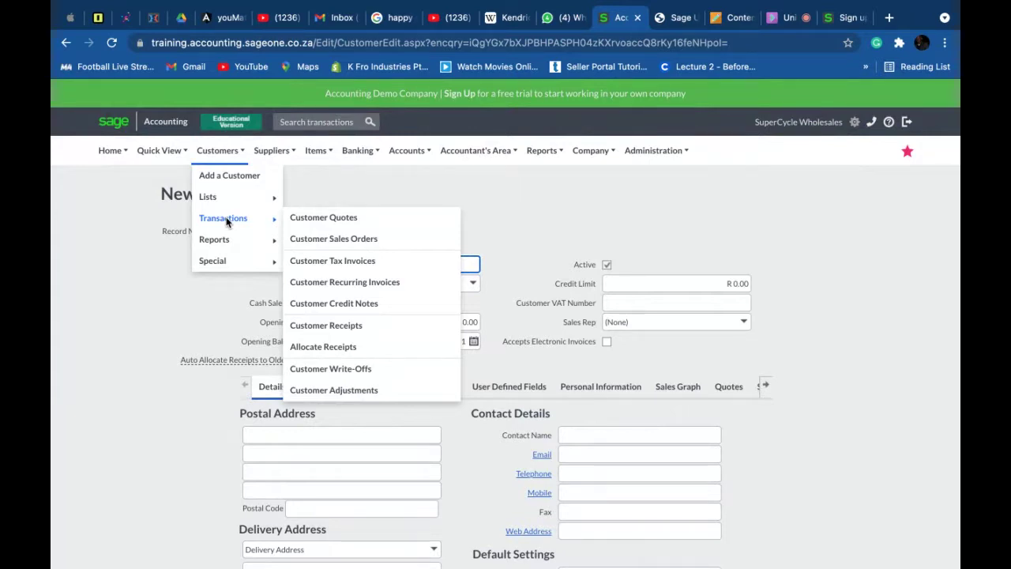
click(399, 172)
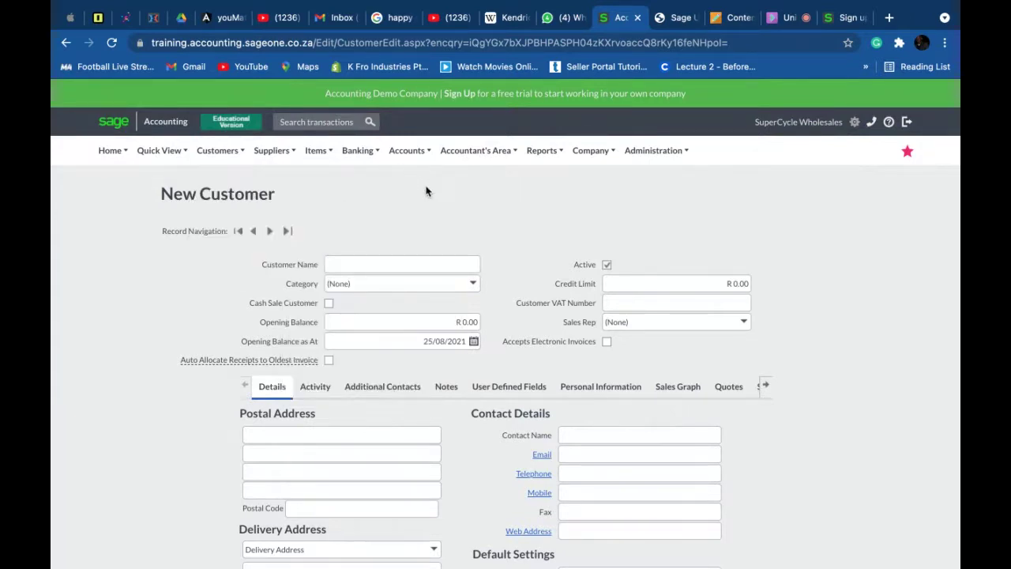
scroll(491, 199, down, 3)
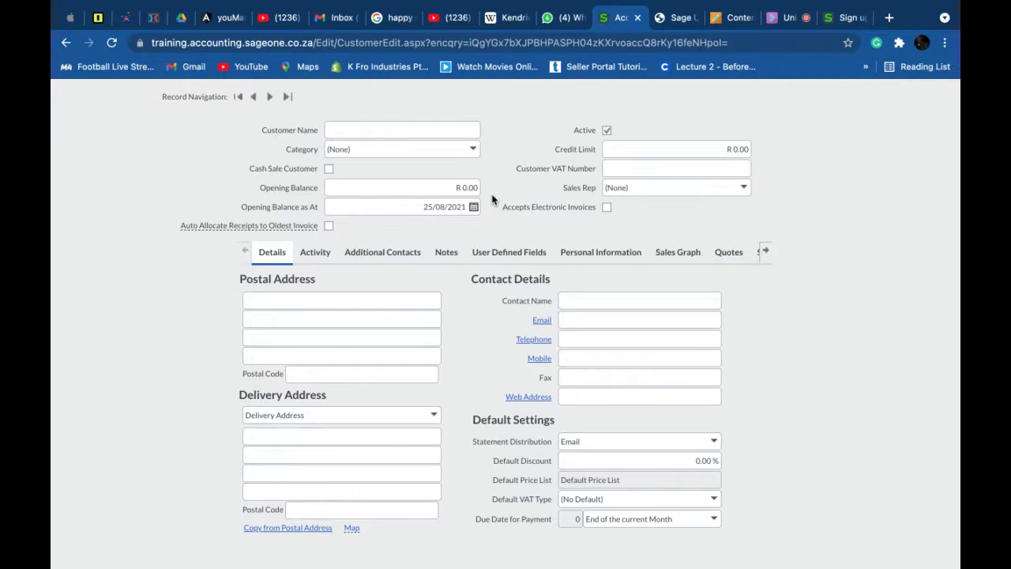
scroll(492, 200, up, 3)
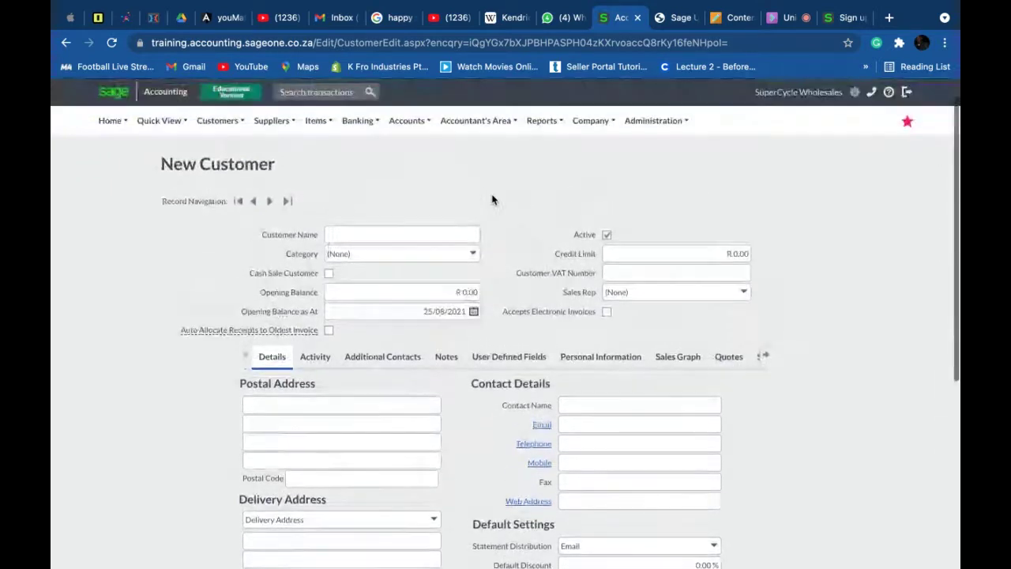
Open the list of customer tax invoices and examine the first invoice for Morningview Bicycles
mouse_move(221, 118)
mouse_move(234, 189)
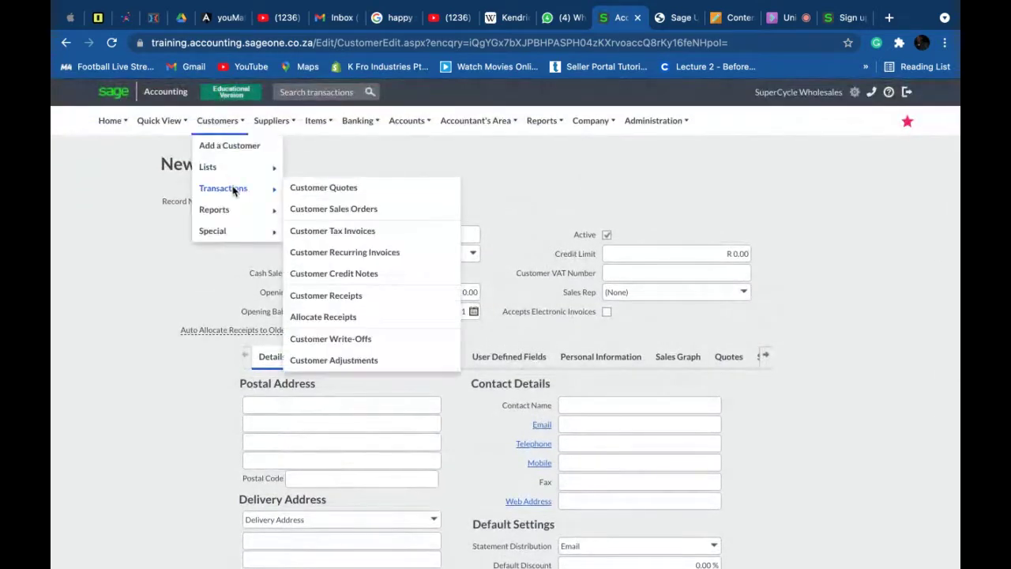
click(327, 234)
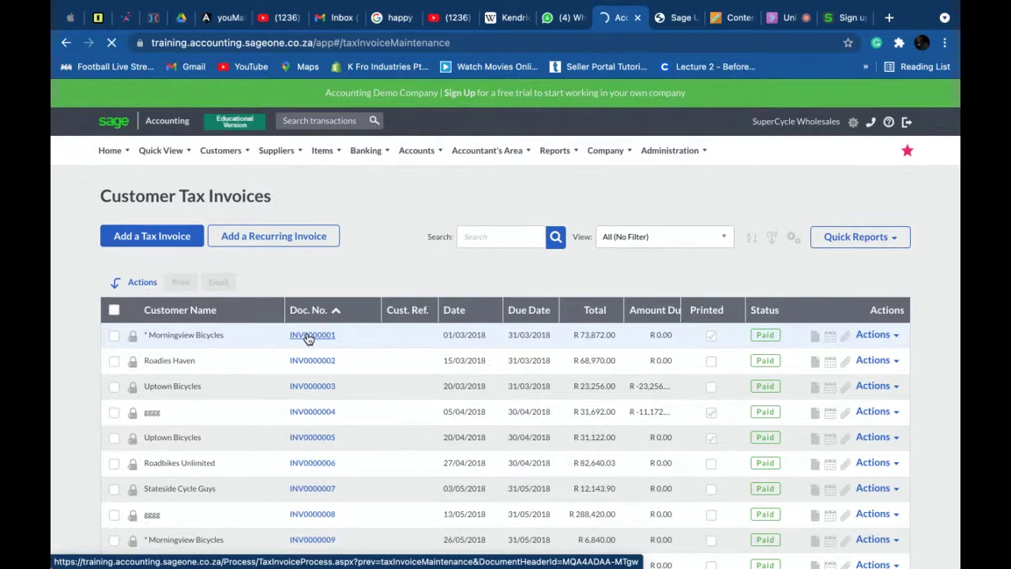
click(309, 338)
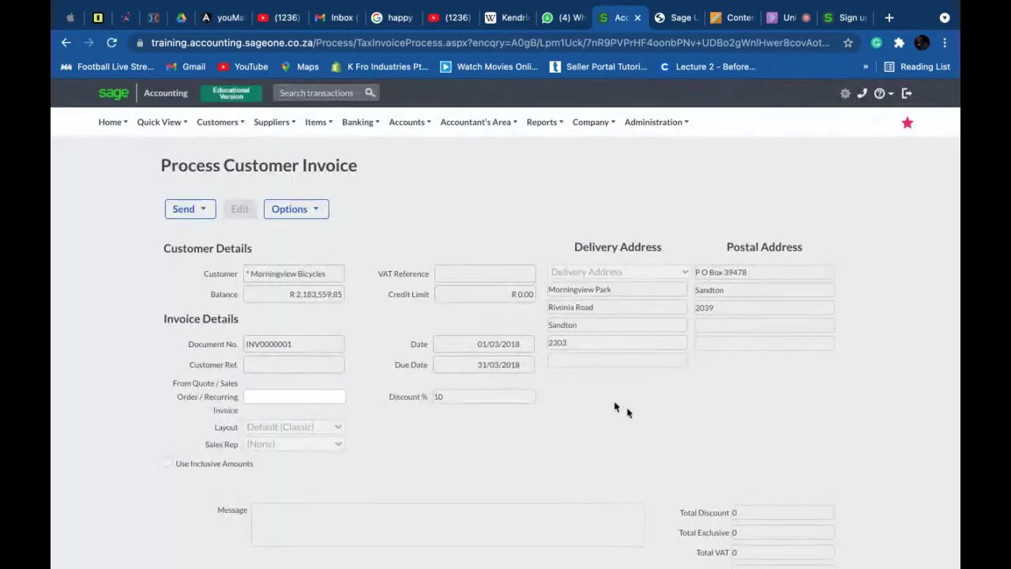
scroll(925, 403, down, 2)
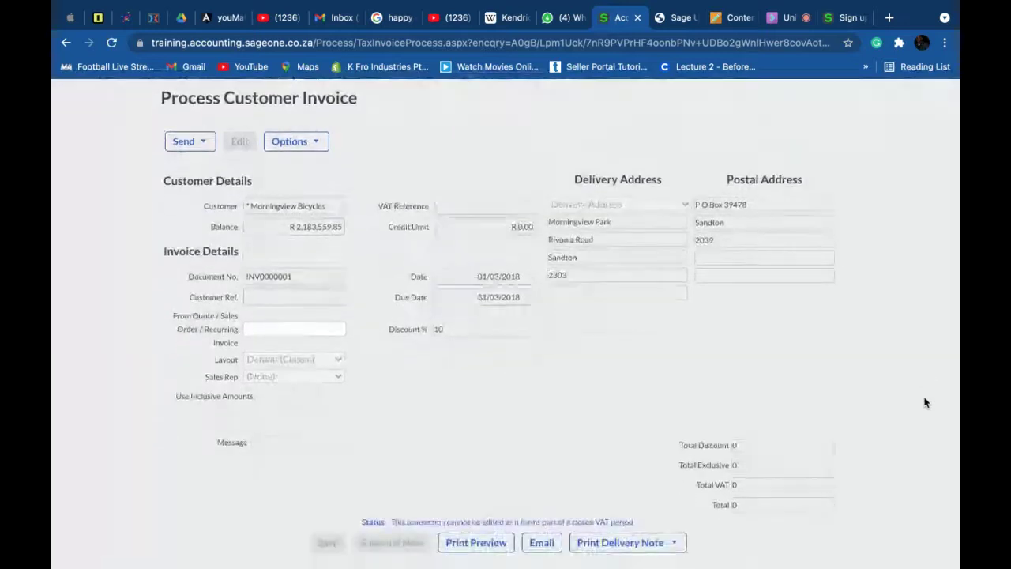
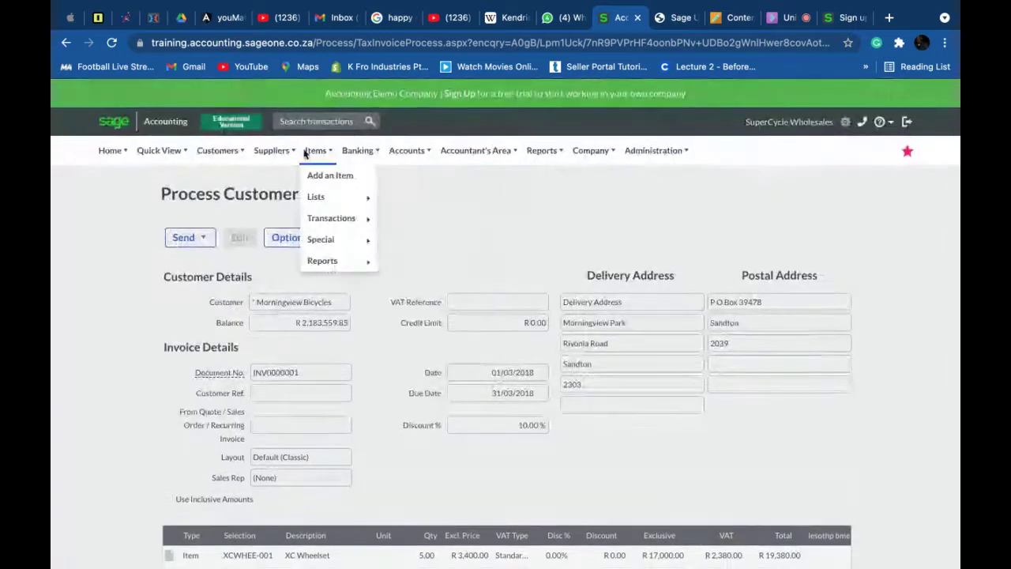
mouse_move(360, 150)
mouse_move(427, 196)
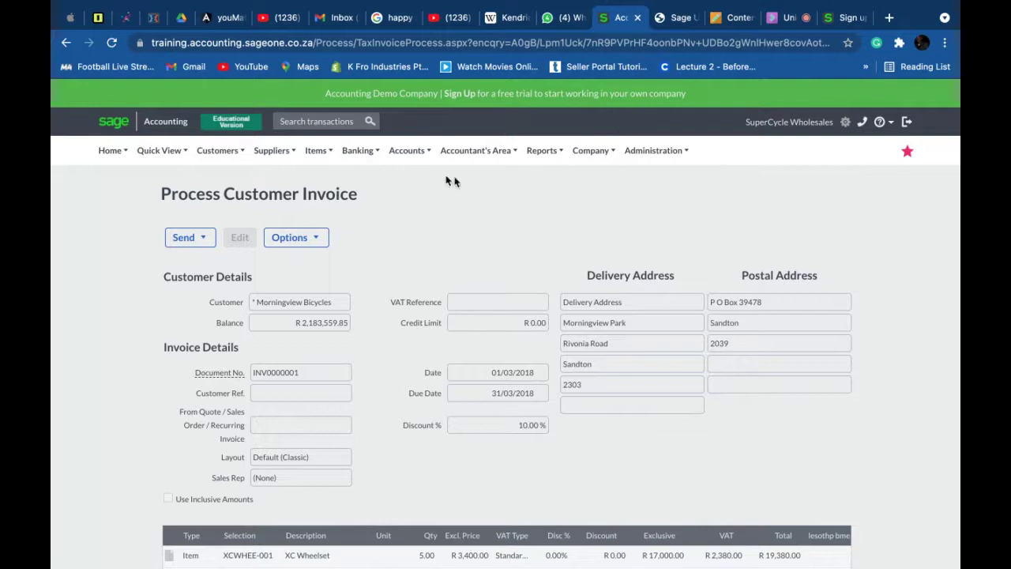
mouse_move(286, 150)
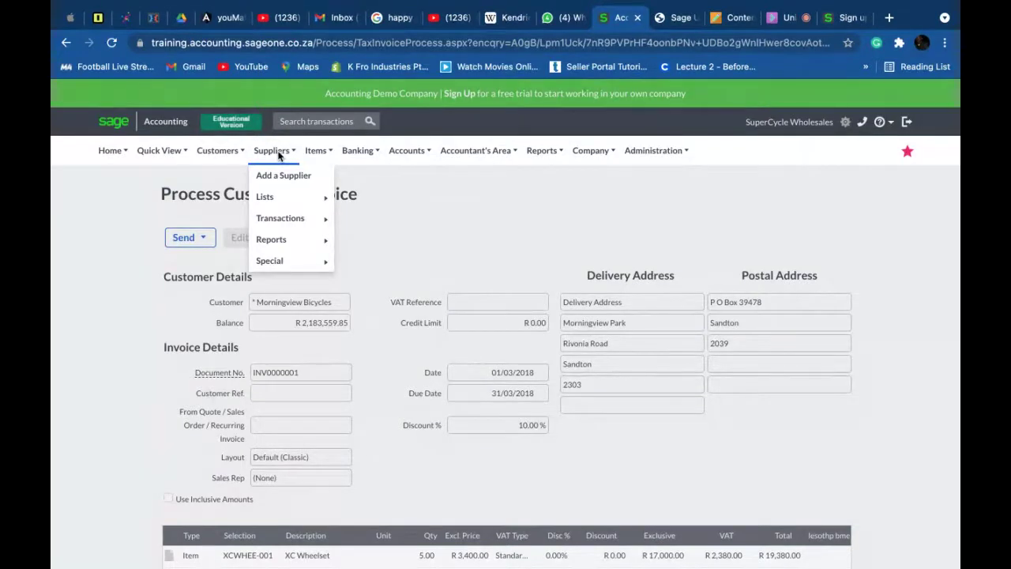
mouse_move(321, 153)
mouse_move(204, 152)
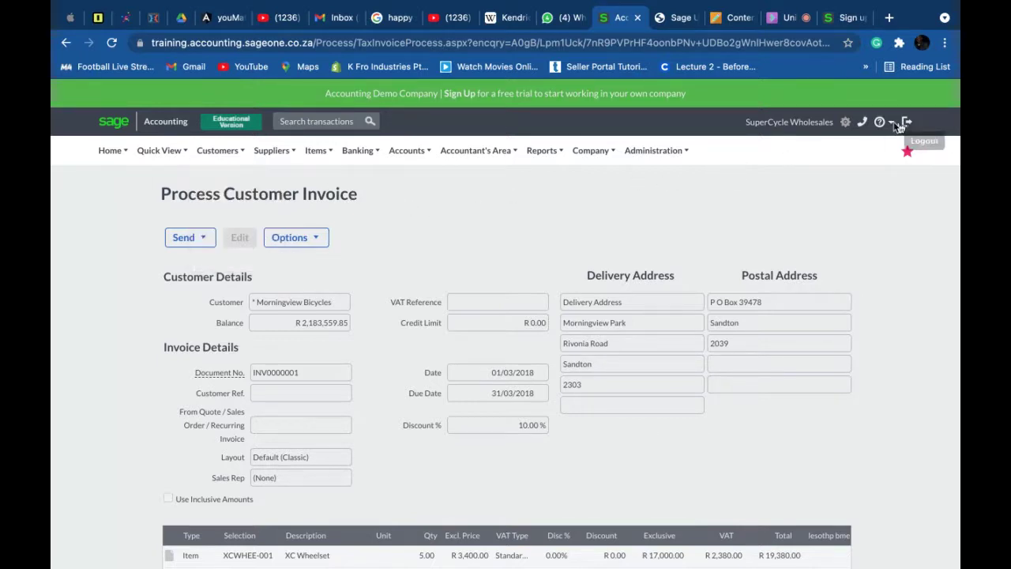
Switch to the Blackboard Collaborate session with the content sharing options
click(787, 18)
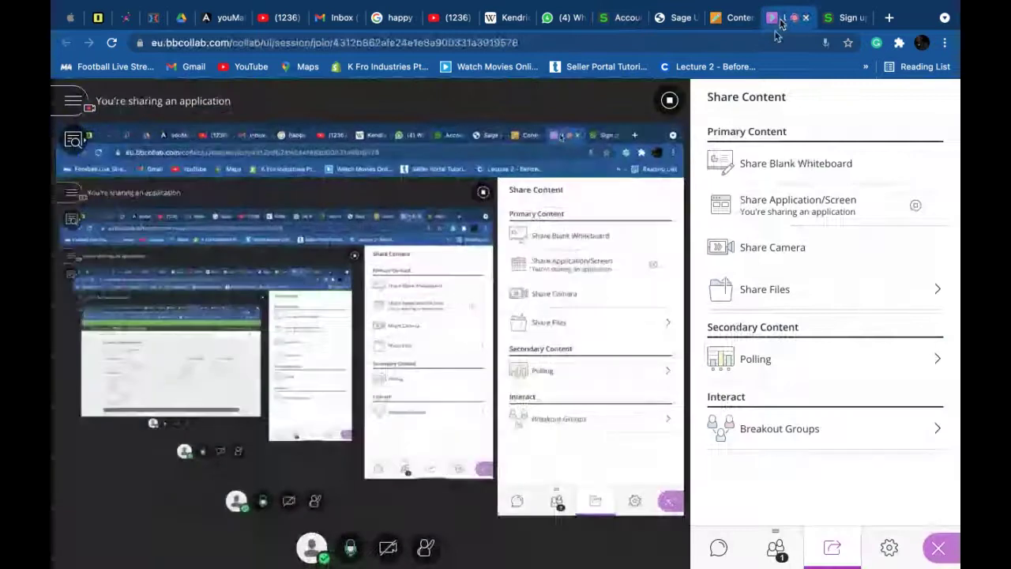